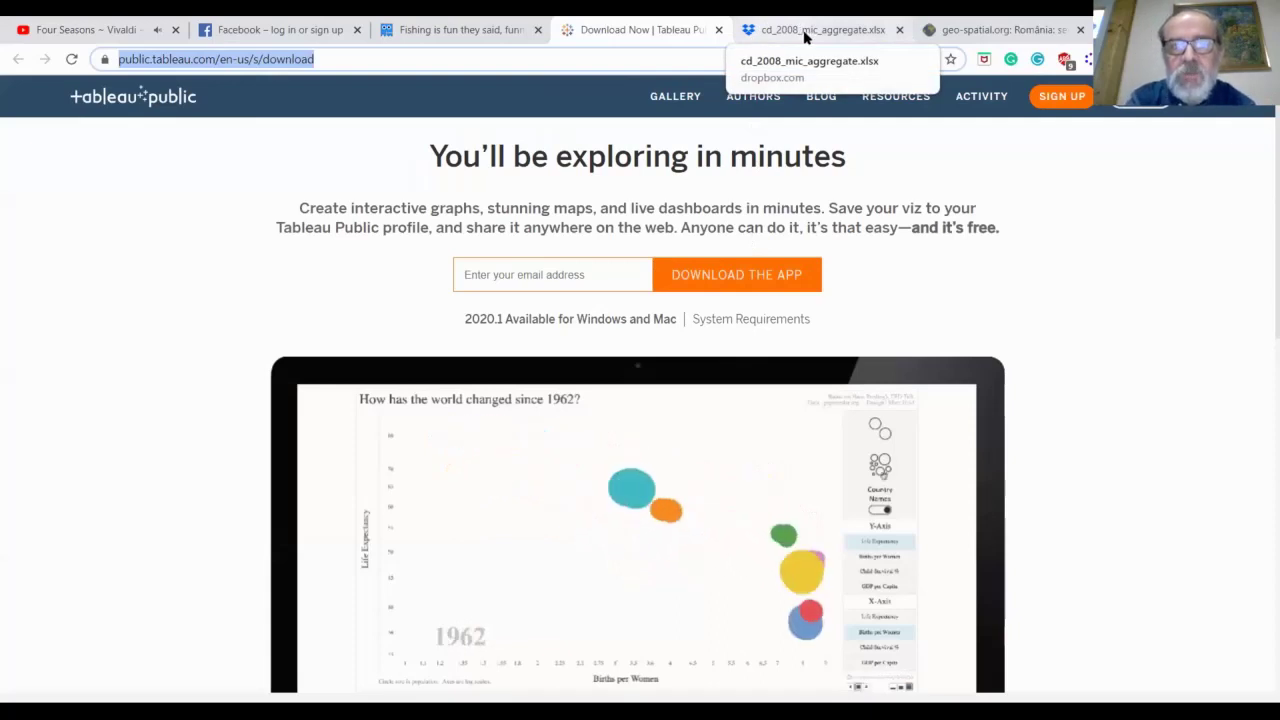
Review the cd_2008_mic_aggregate.xlsx preview and the geo-spatial.org vector dataset page, focusing on the download formats for Limite UAT poligon
left_click(805, 37)
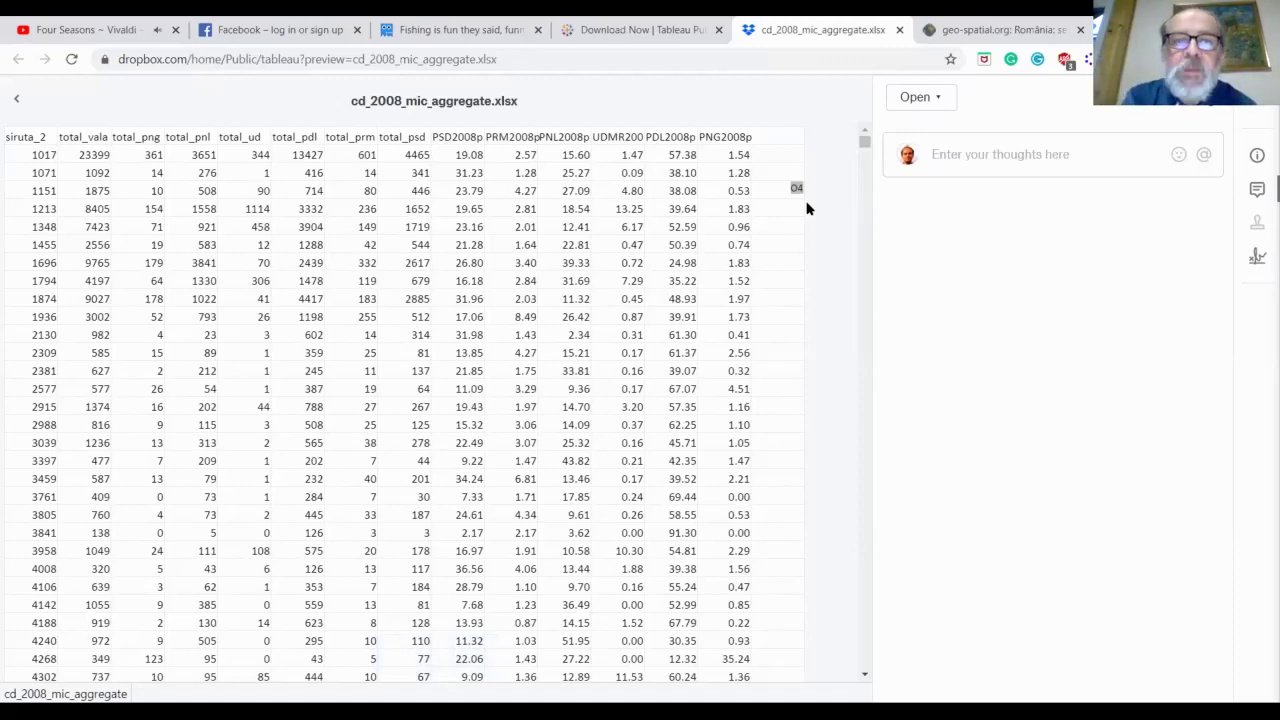
left_click(980, 30)
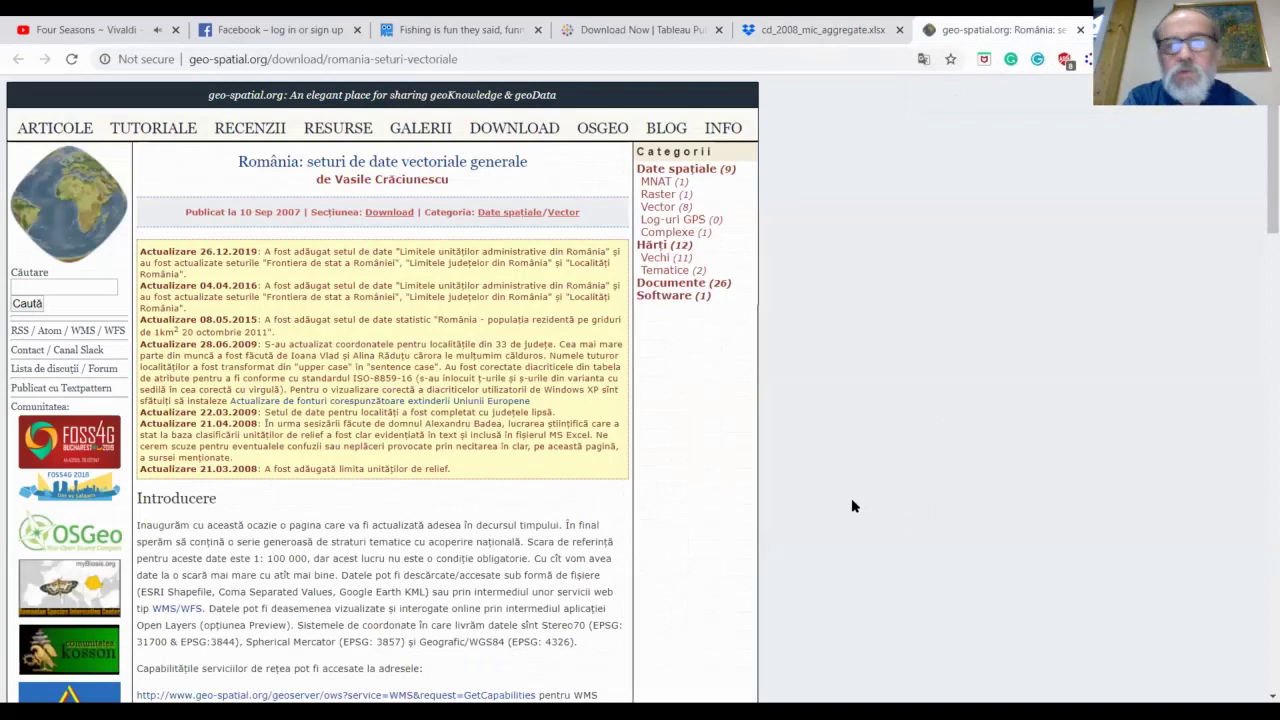
scroll(852, 500, "down", 3)
scroll(851, 506, "down", 5)
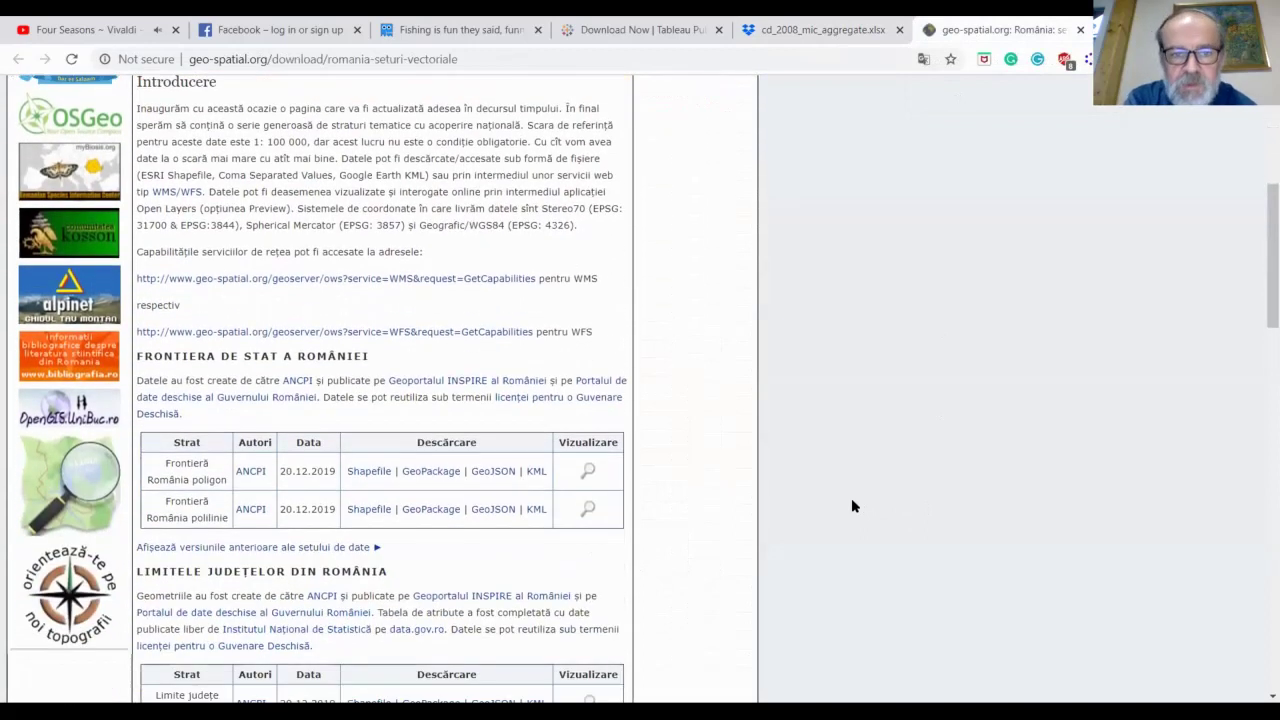
left_click_drag(471, 60, 180, 62)
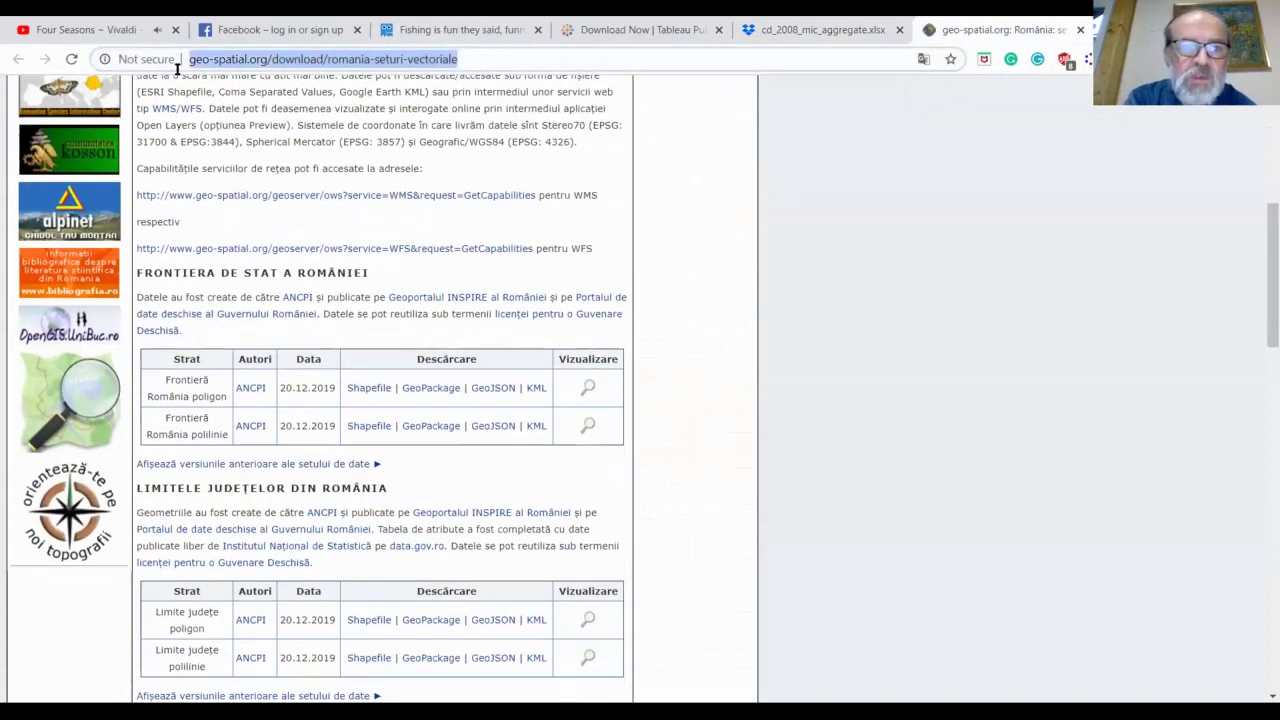
scroll(746, 214, "down", 6)
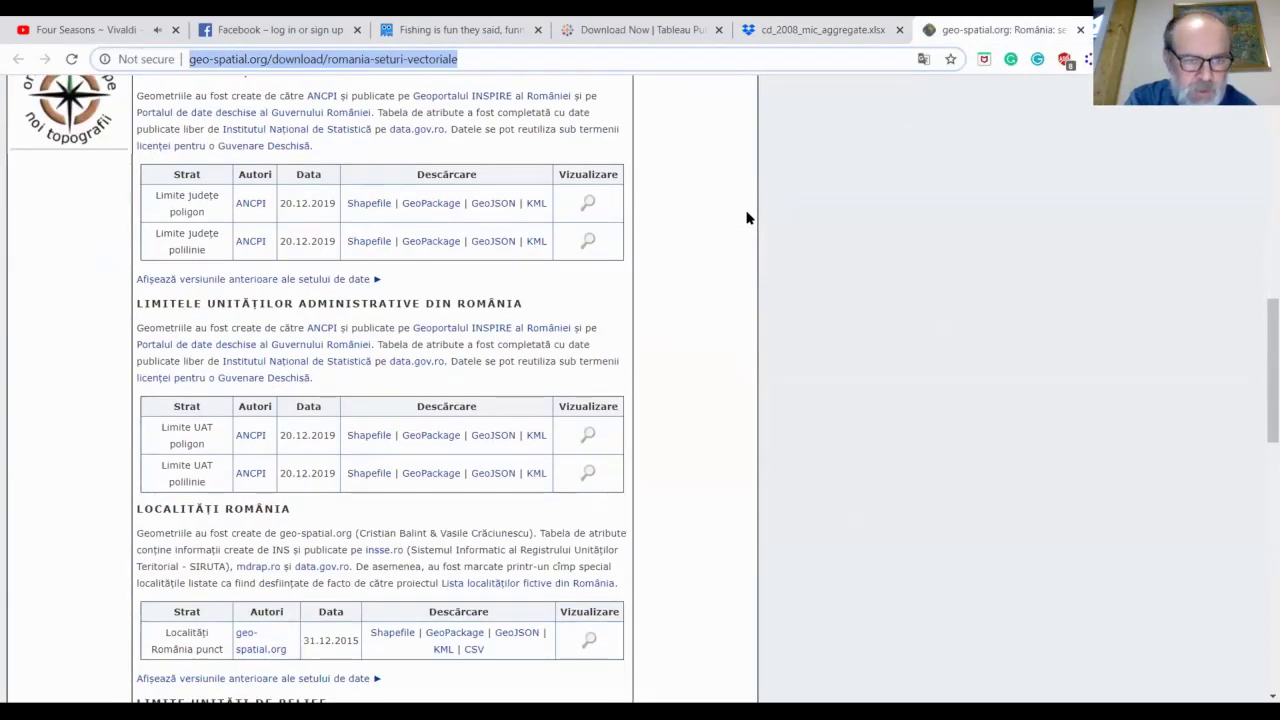
scroll(746, 218, "down", 6)
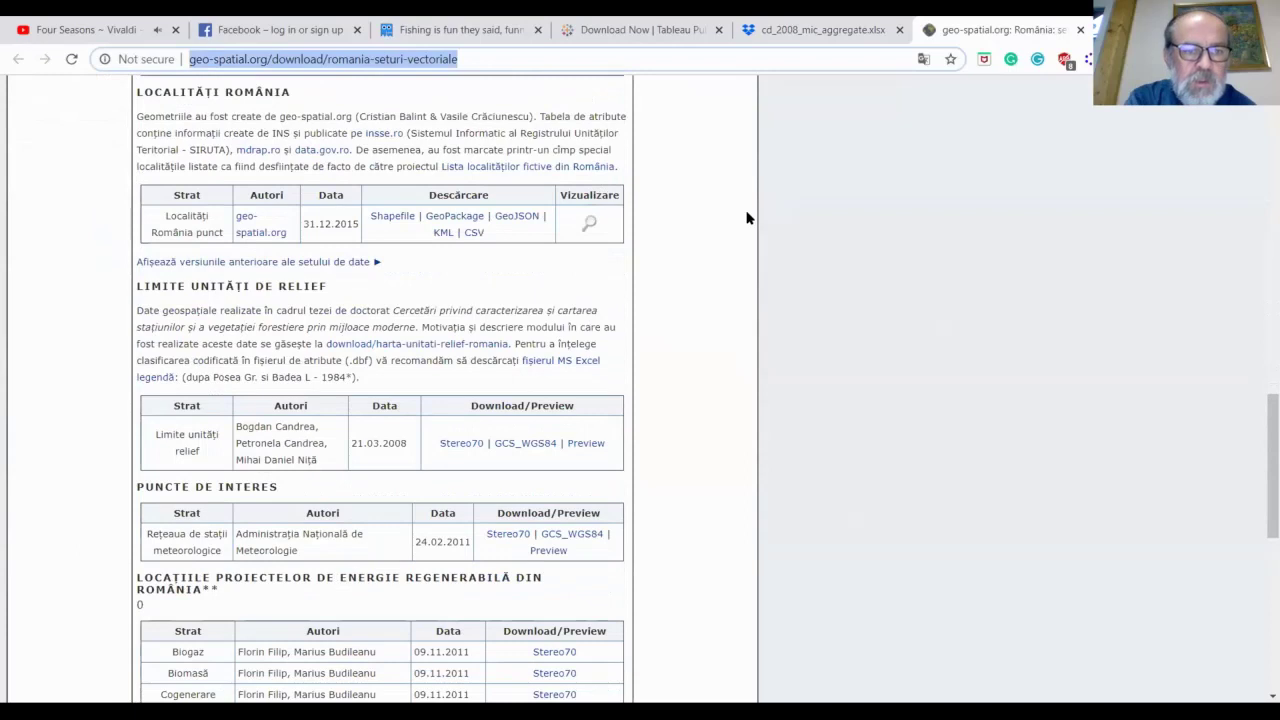
scroll(746, 218, "up", 7)
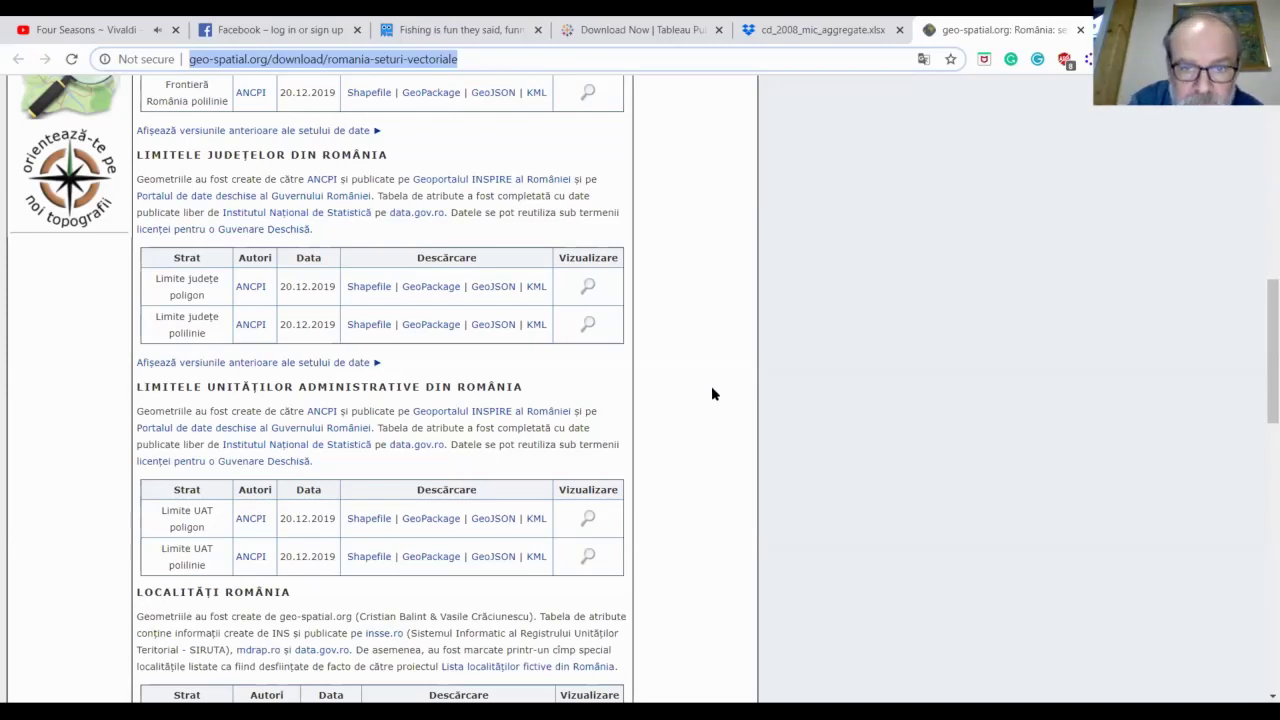
scroll(711, 394, "down", 1)
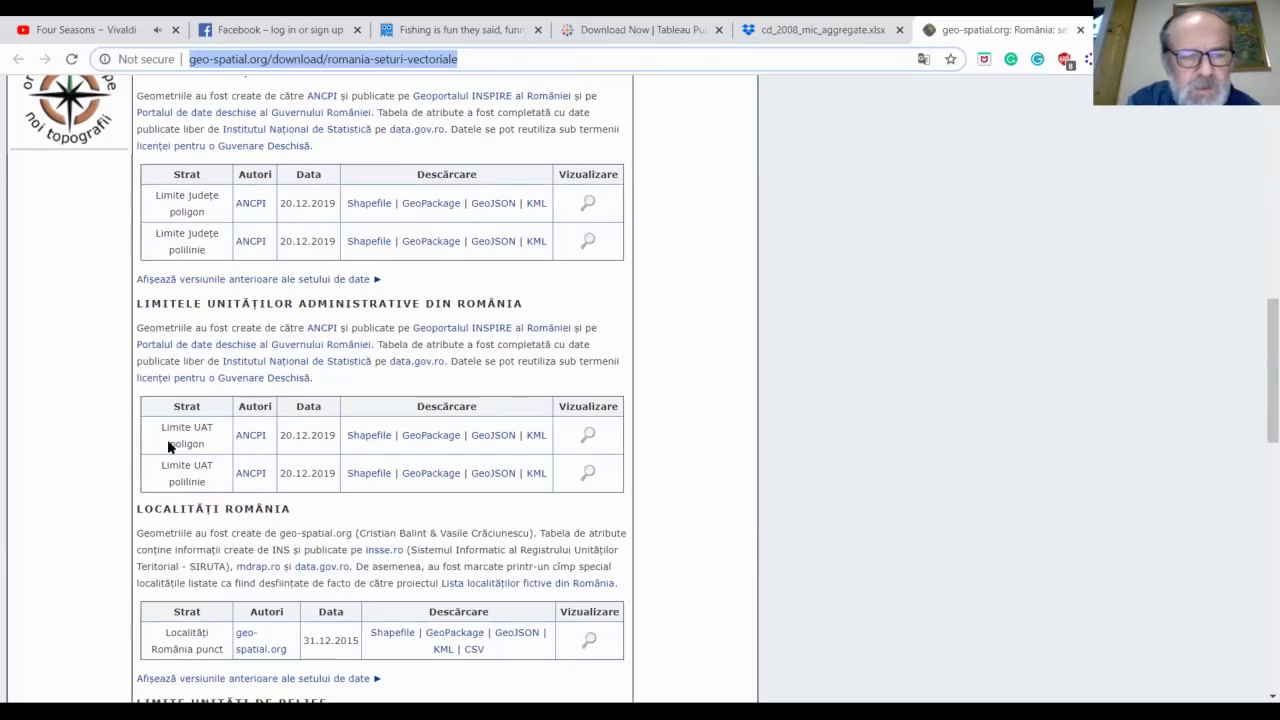
left_click_drag(168, 443, 208, 444)
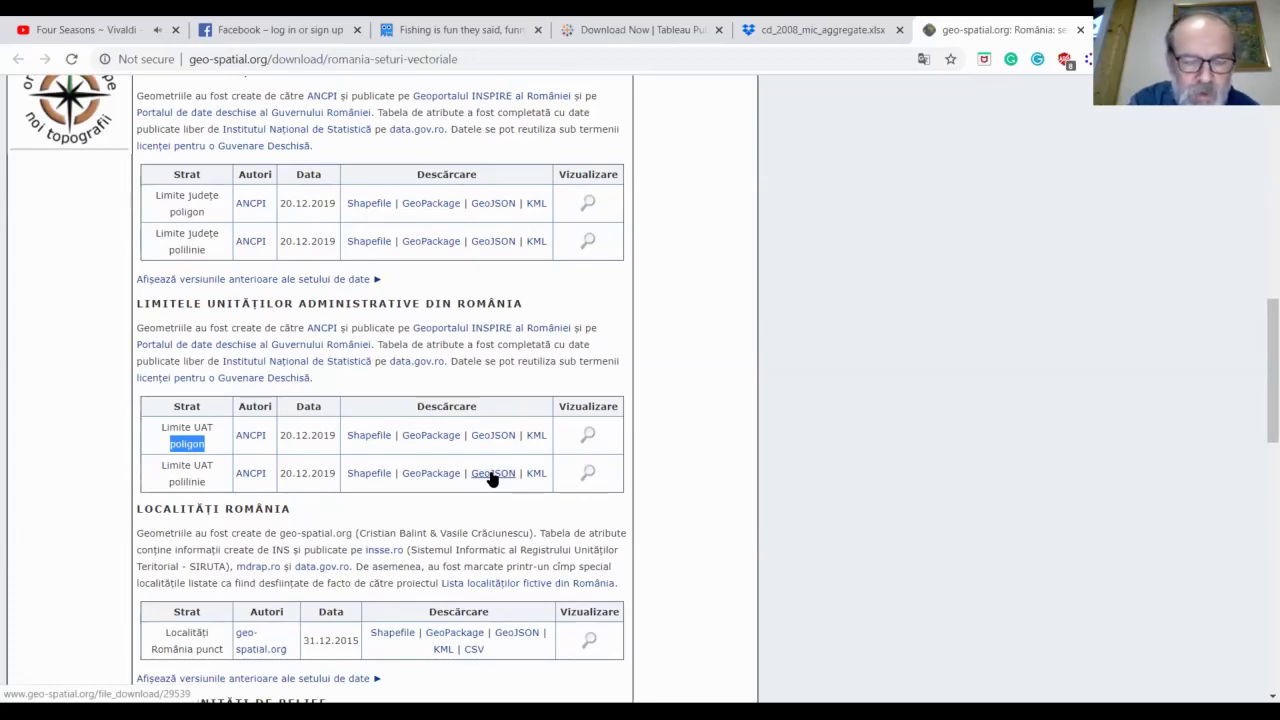
left_click(711, 448)
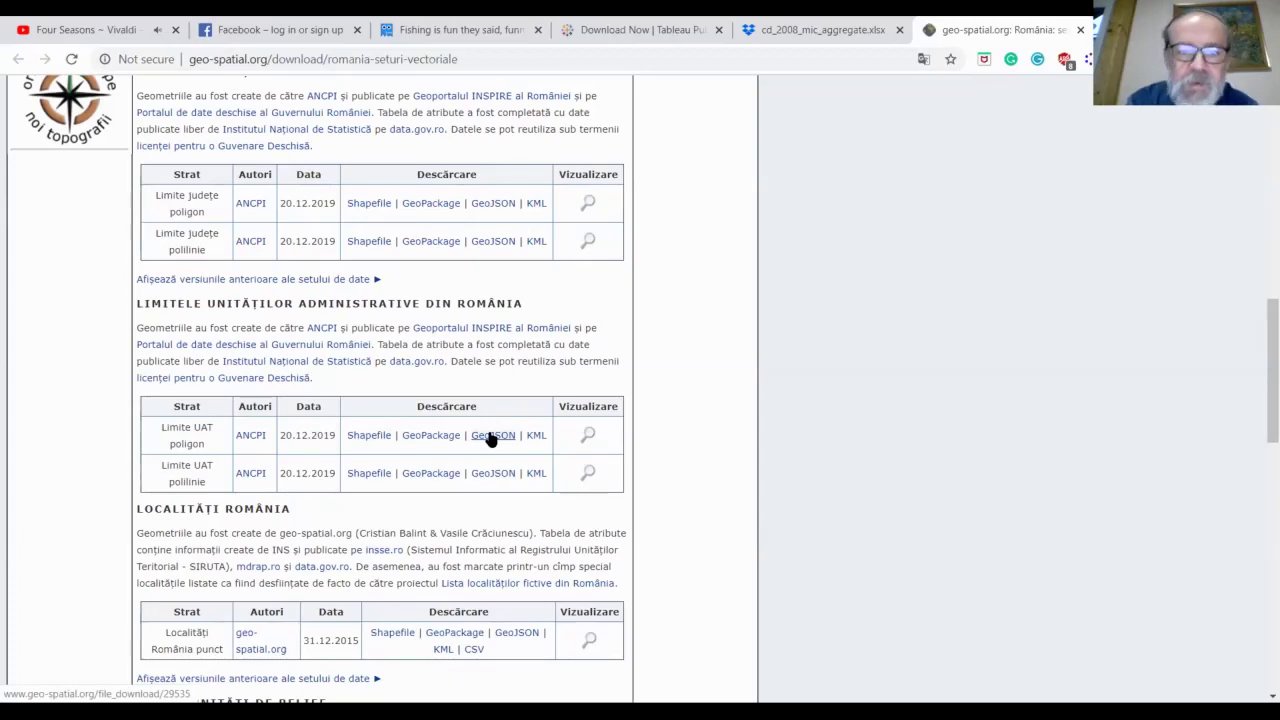
Compare the columns of the cd_2008_mic_aggregate.xlsx preview with the administrative unit boundary datasets on geo-spatial.org
left_click(838, 25)
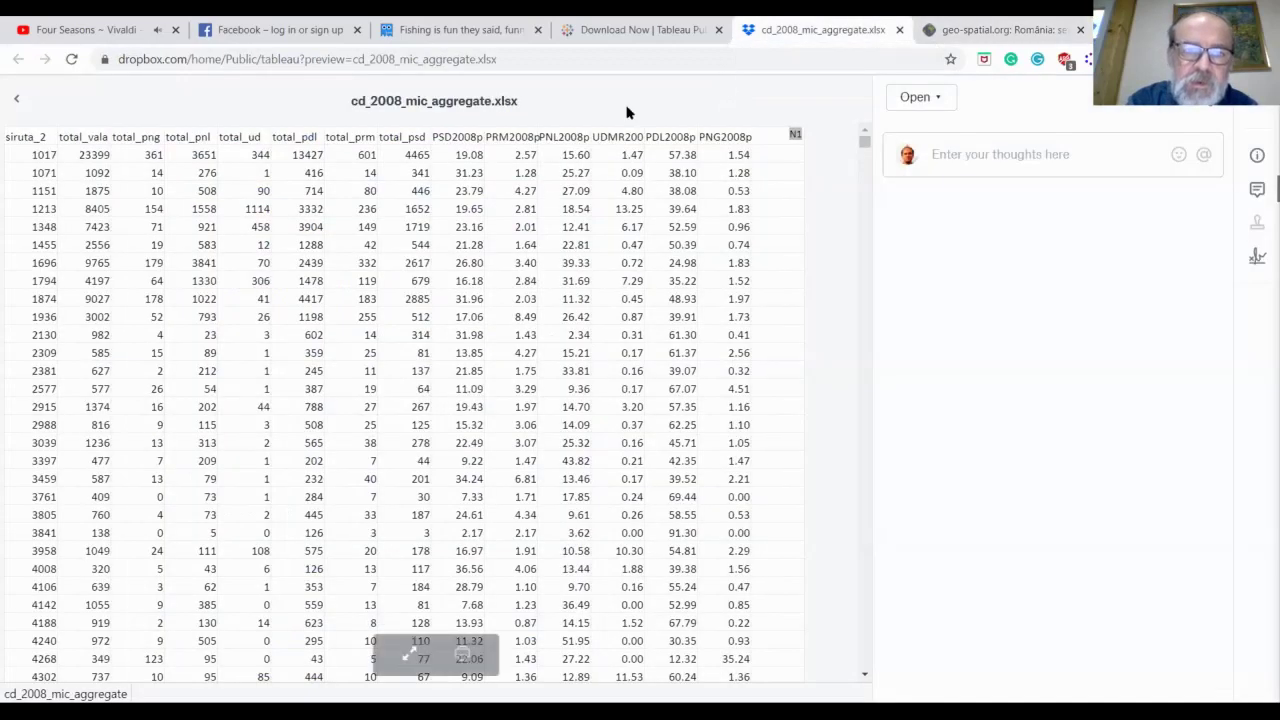
left_click(997, 31)
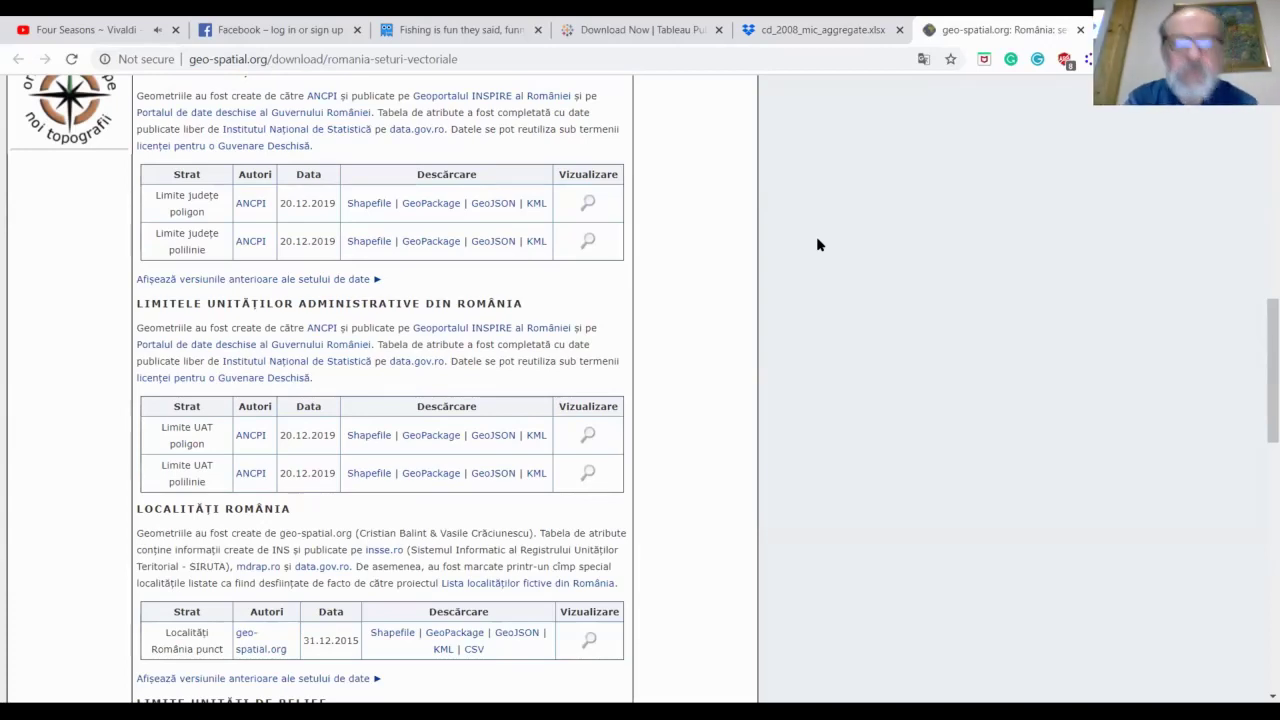
left_click(814, 29)
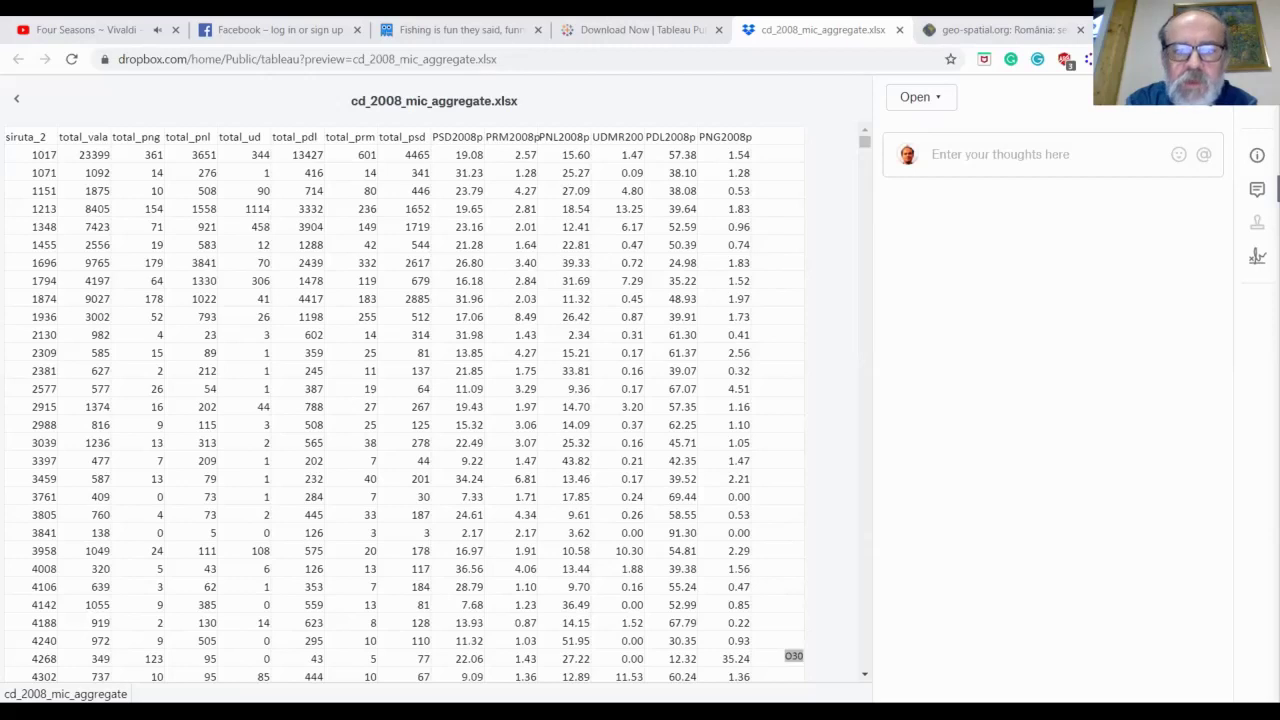
Switch to Tableau Public and connect to the Microsoft Excel file cd_2008_mic_aggregate from the Desktop
key("alt+Tab")
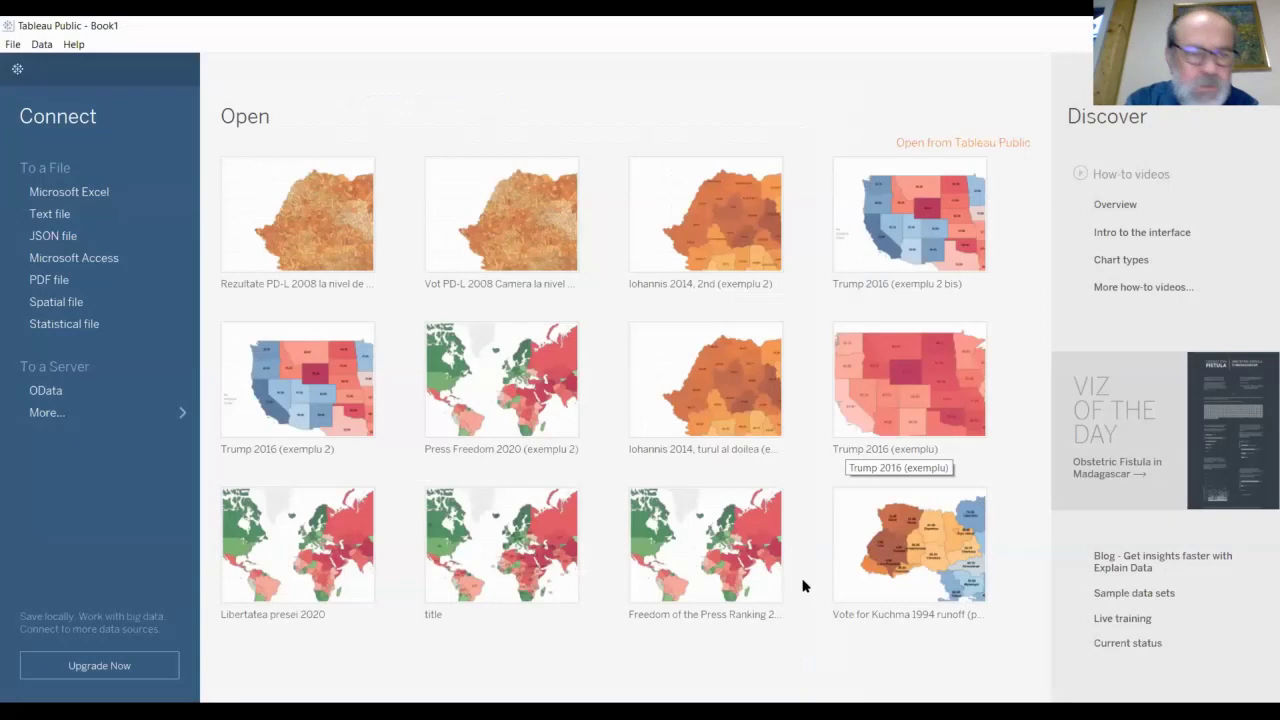
left_click(78, 193)
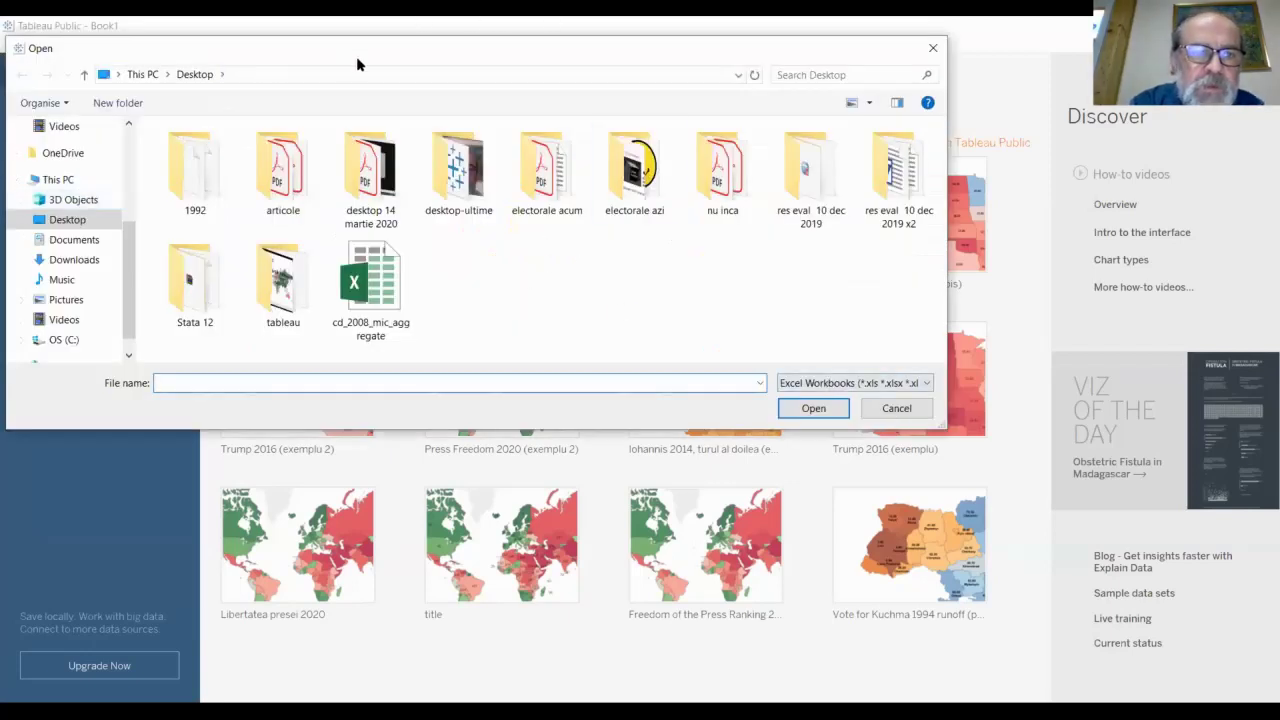
left_click_drag(356, 56, 537, 89)
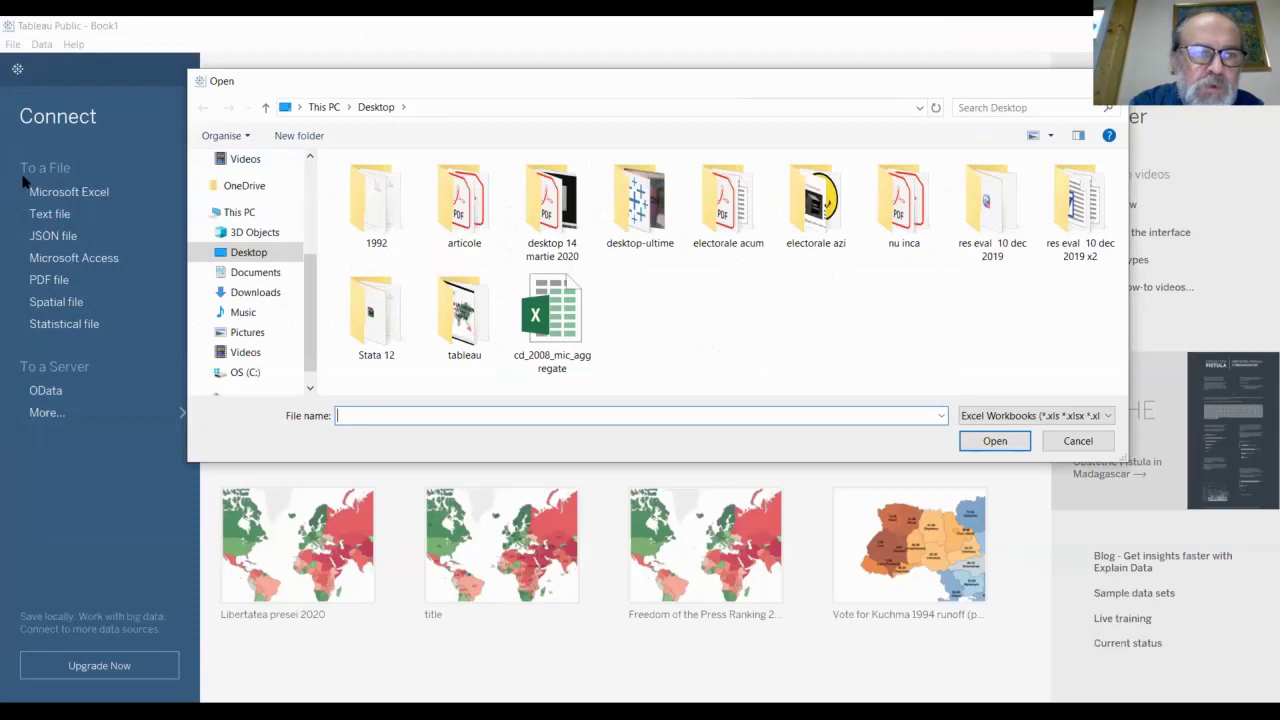
left_click(565, 313)
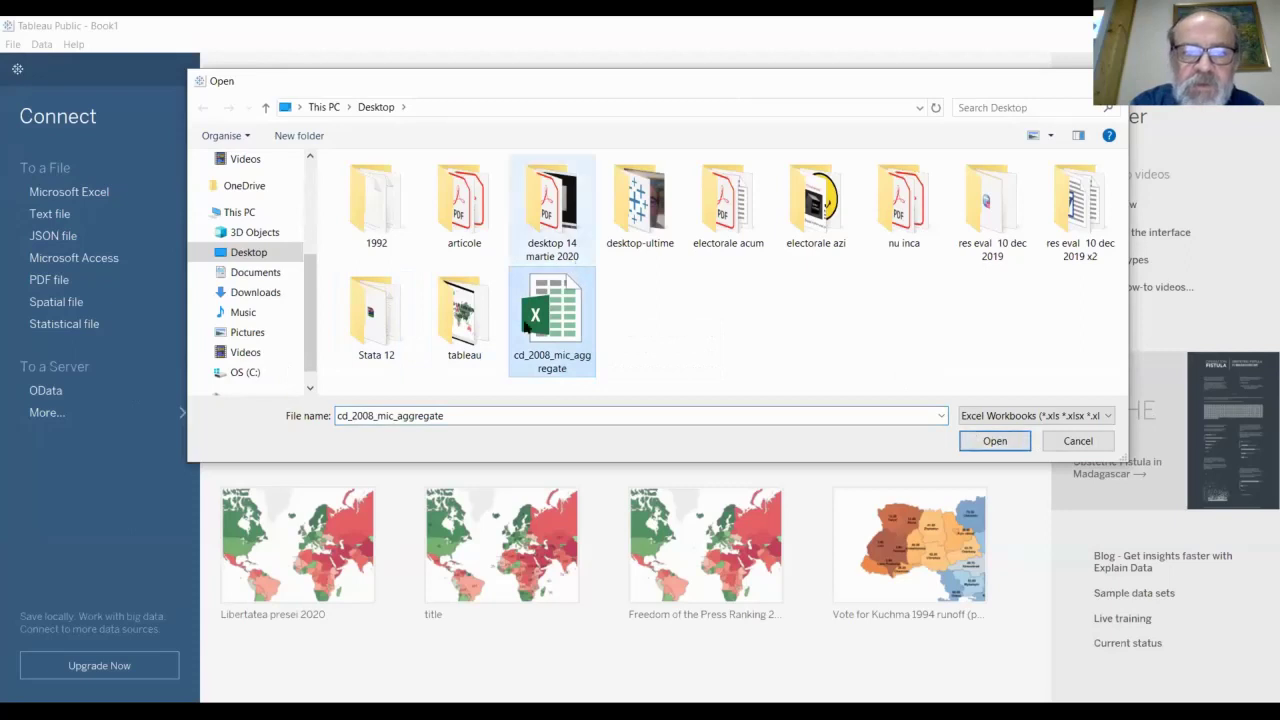
left_click(992, 442)
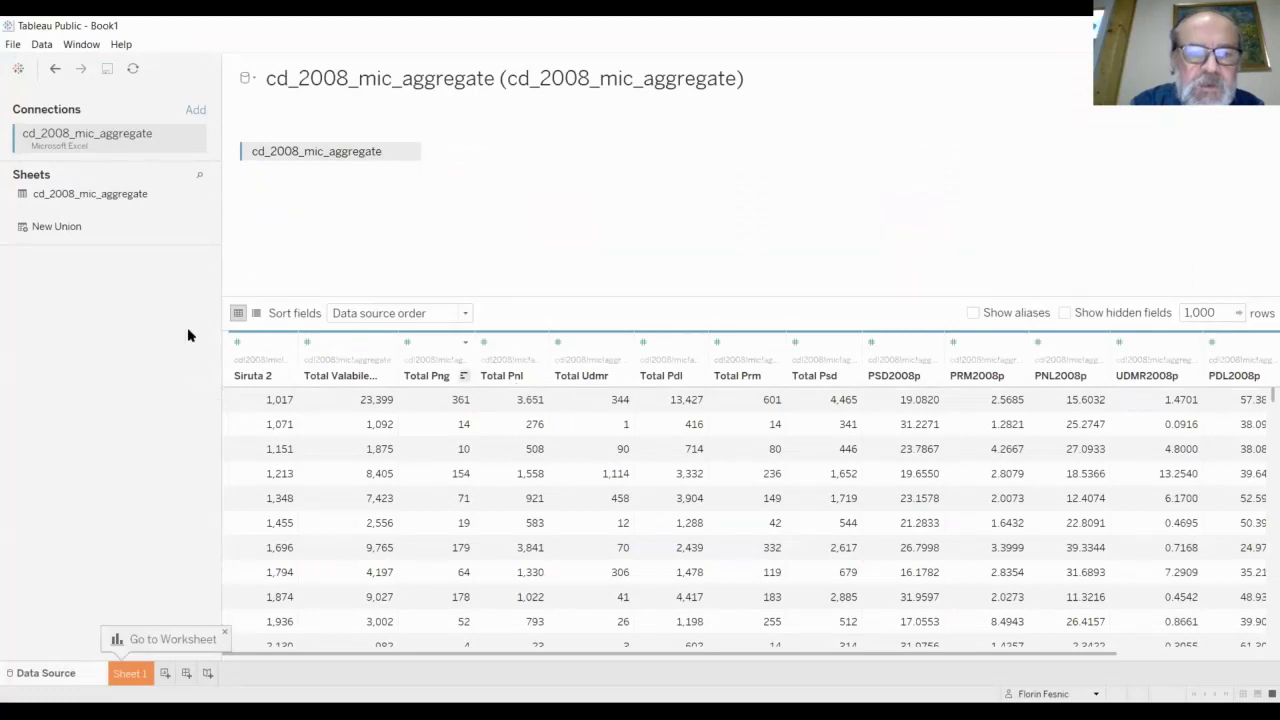
Change the data type of the Siruta 2 field to String
left_click(238, 342)
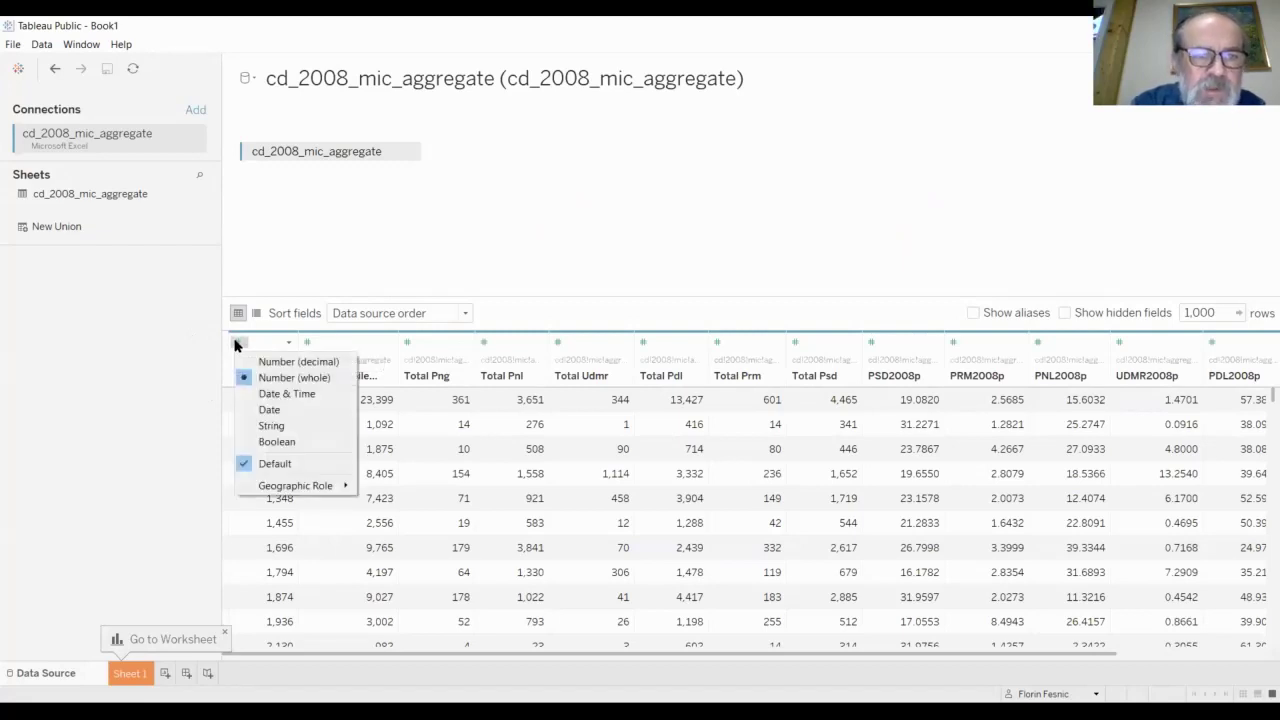
left_click(271, 426)
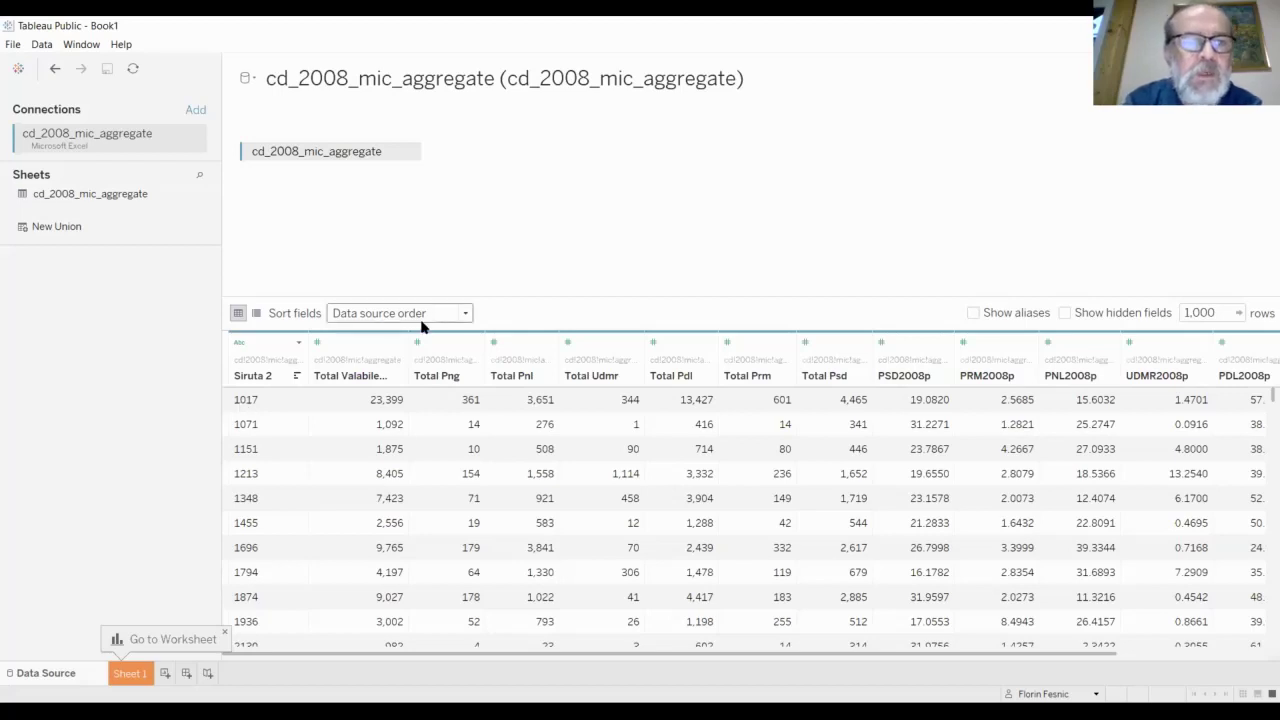
Add a second connection to the spatial file ro_uat_poligon.geojson from the Desktop
left_click(195, 111)
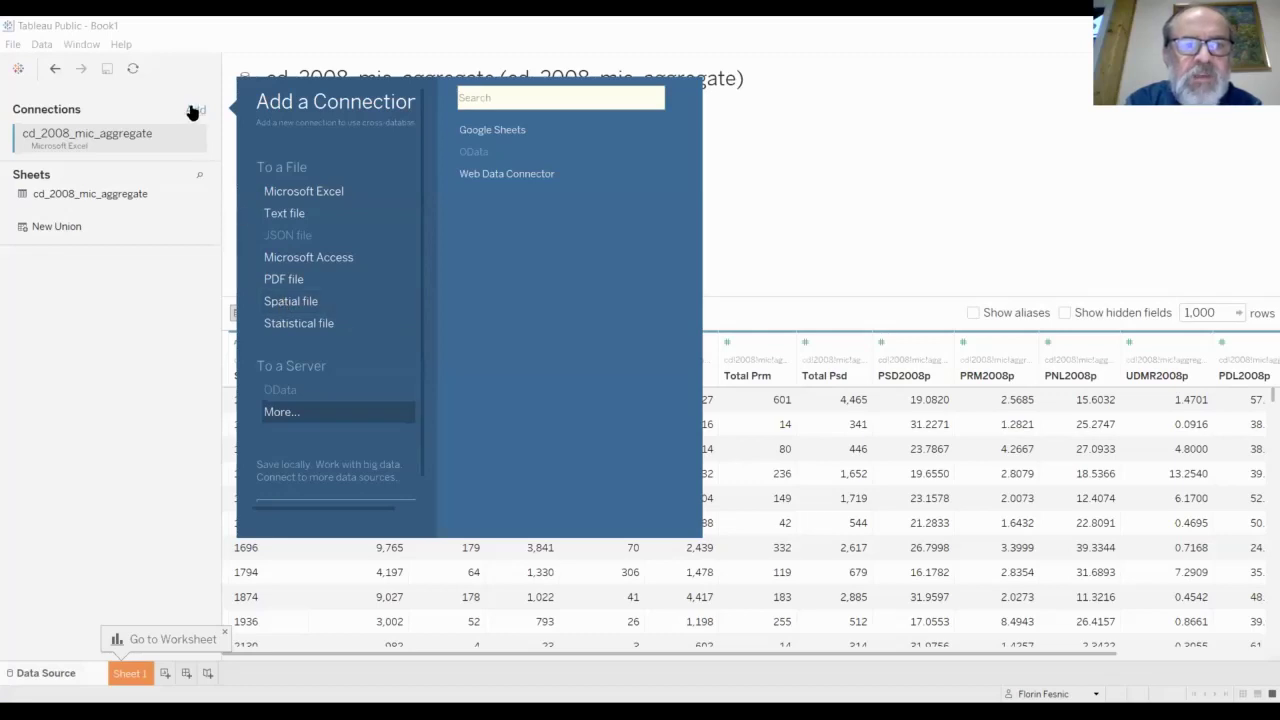
left_click(289, 303)
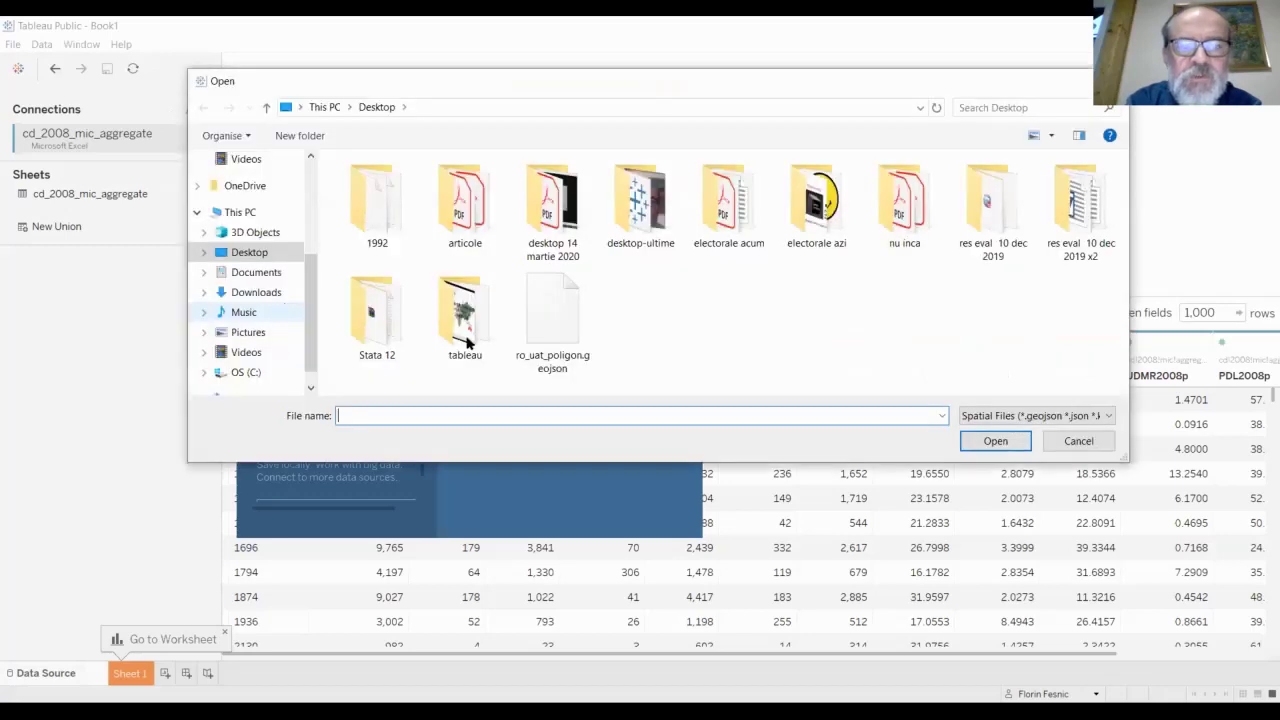
left_click(556, 318)
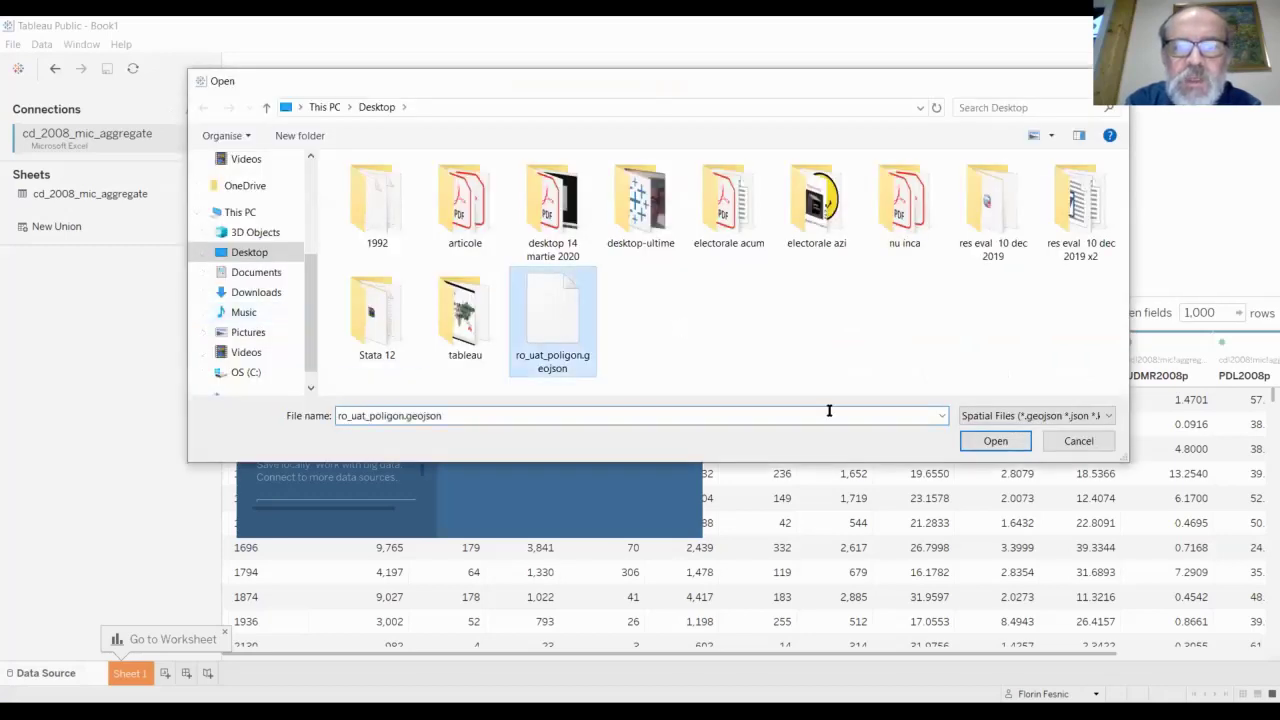
left_click(985, 445)
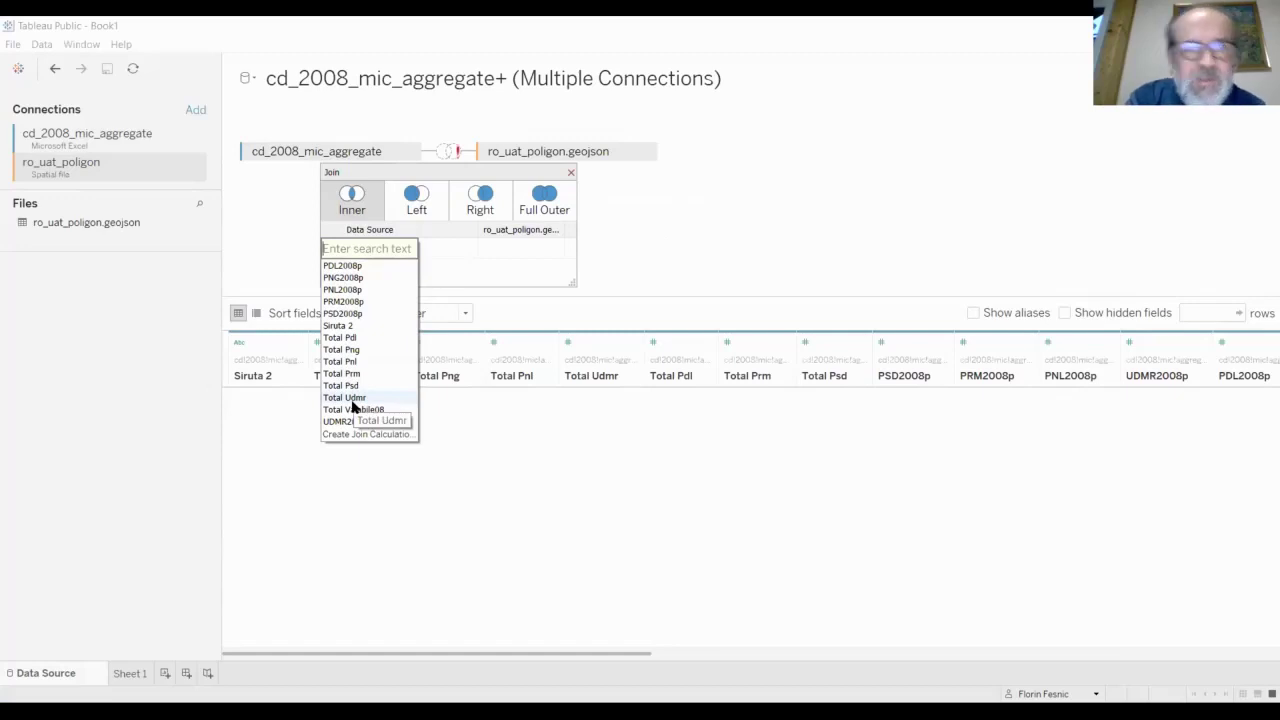
Join the Excel table to ro_uat_poligon.geojson on Siruta 2 = Natcode as a Full Outer join and update the data preview
left_click(338, 326)
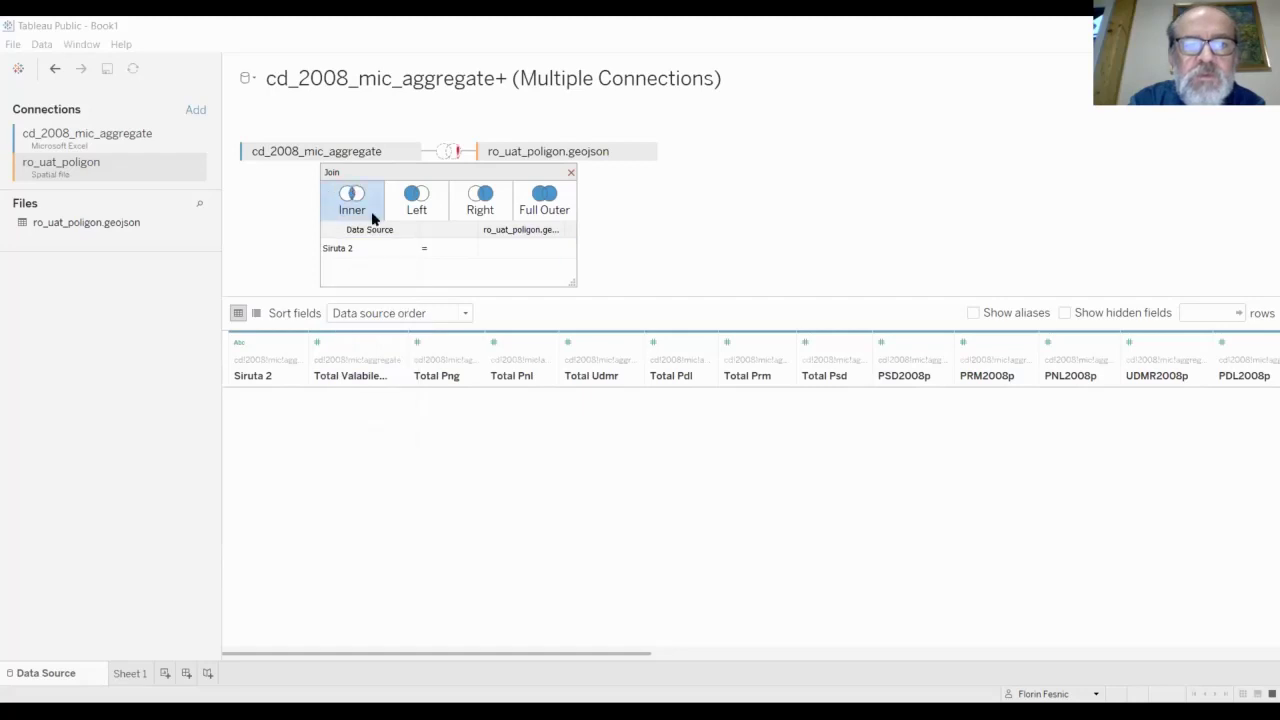
left_click(552, 249)
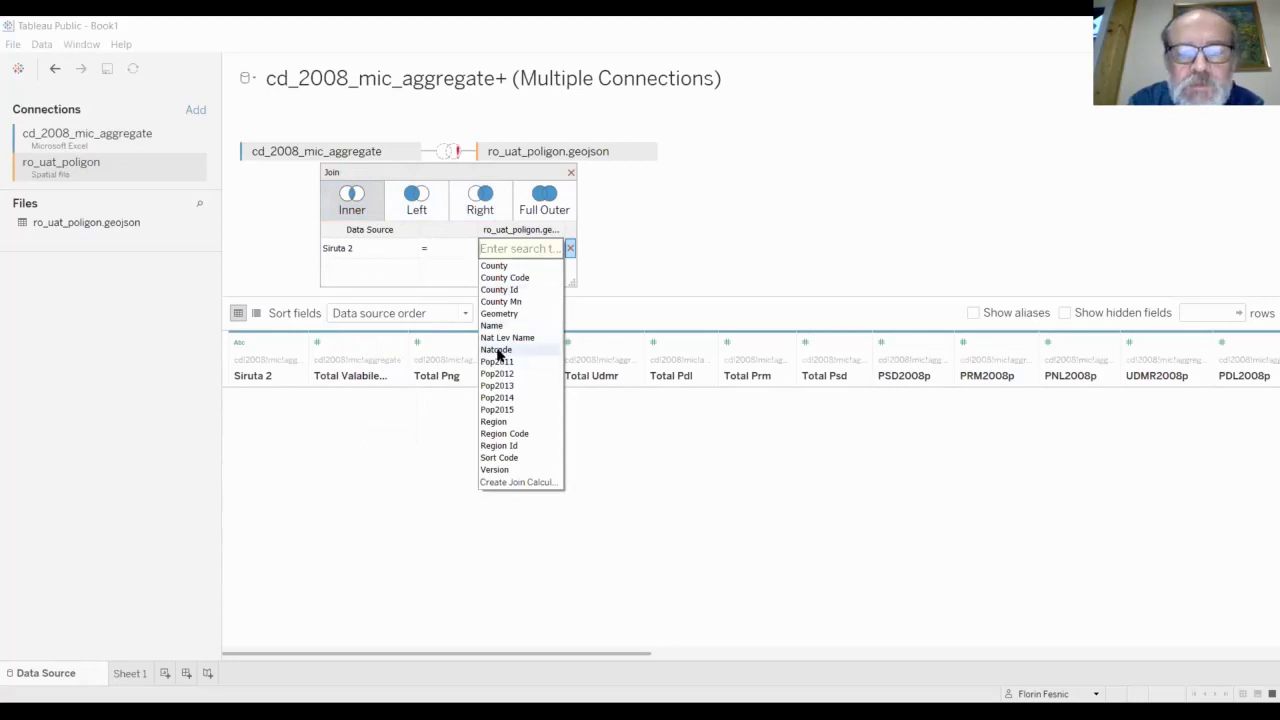
left_click(497, 350)
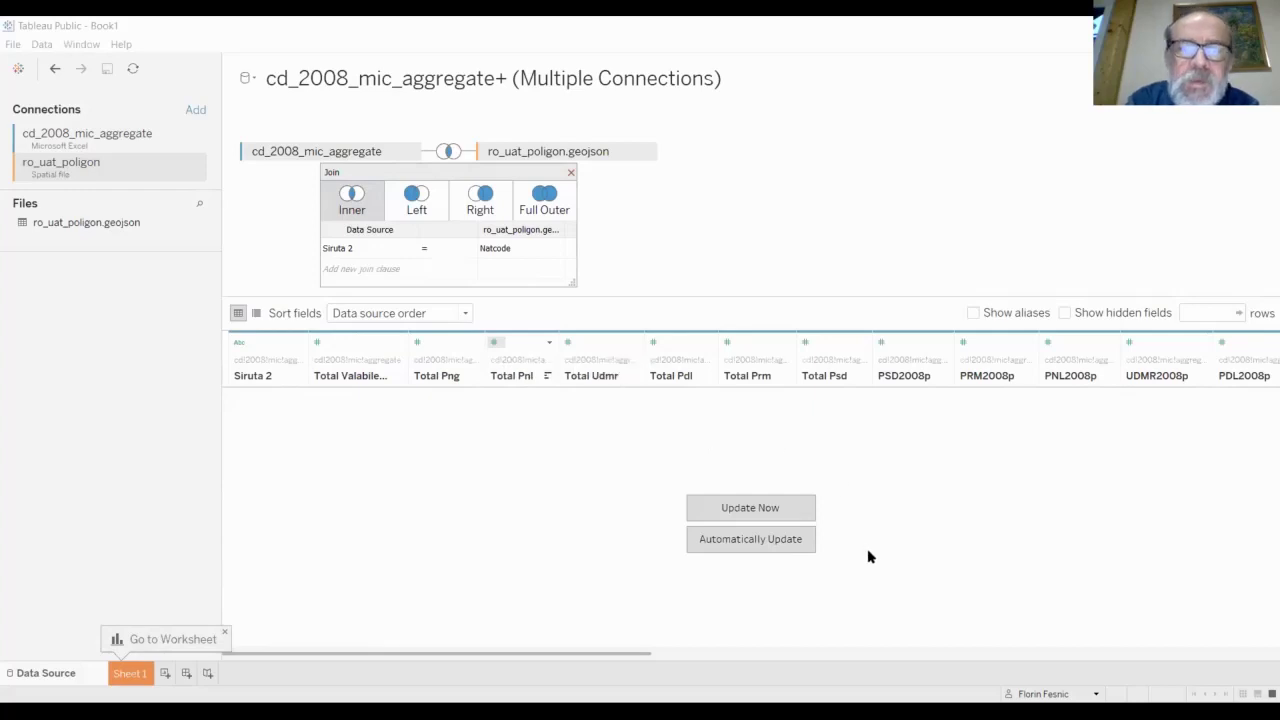
left_click(744, 511)
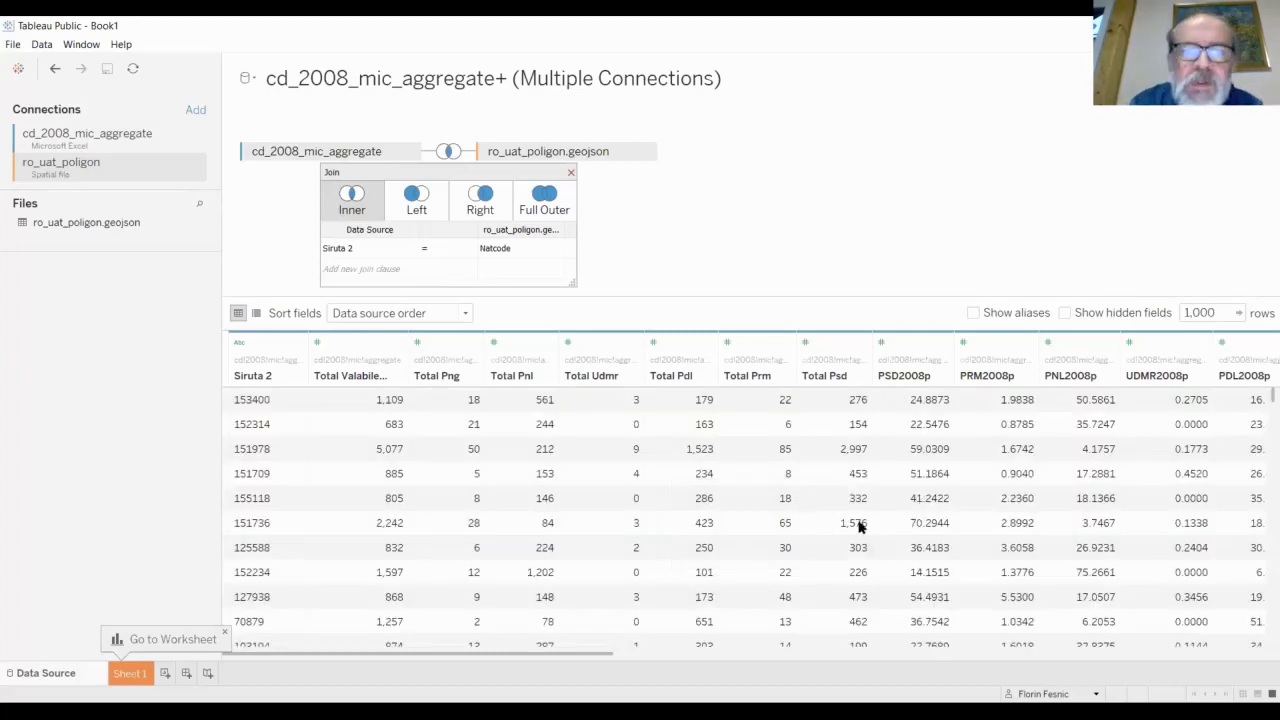
left_click(544, 201)
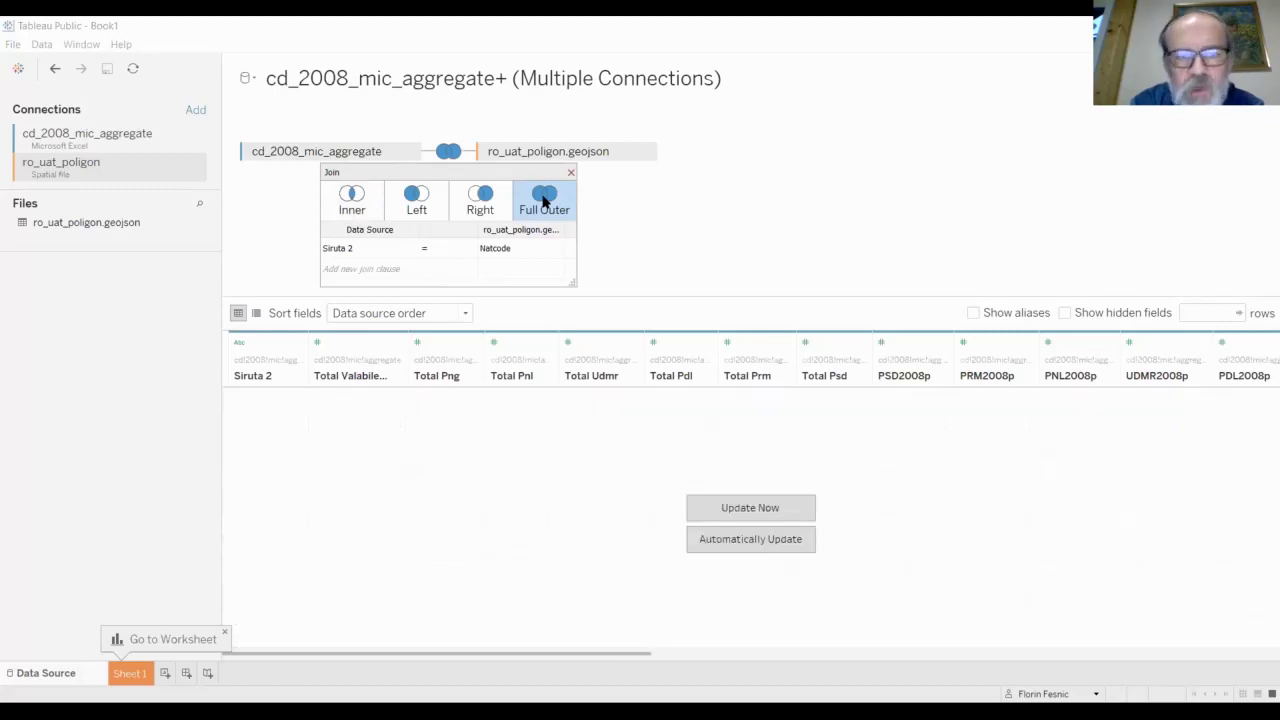
left_click(745, 510)
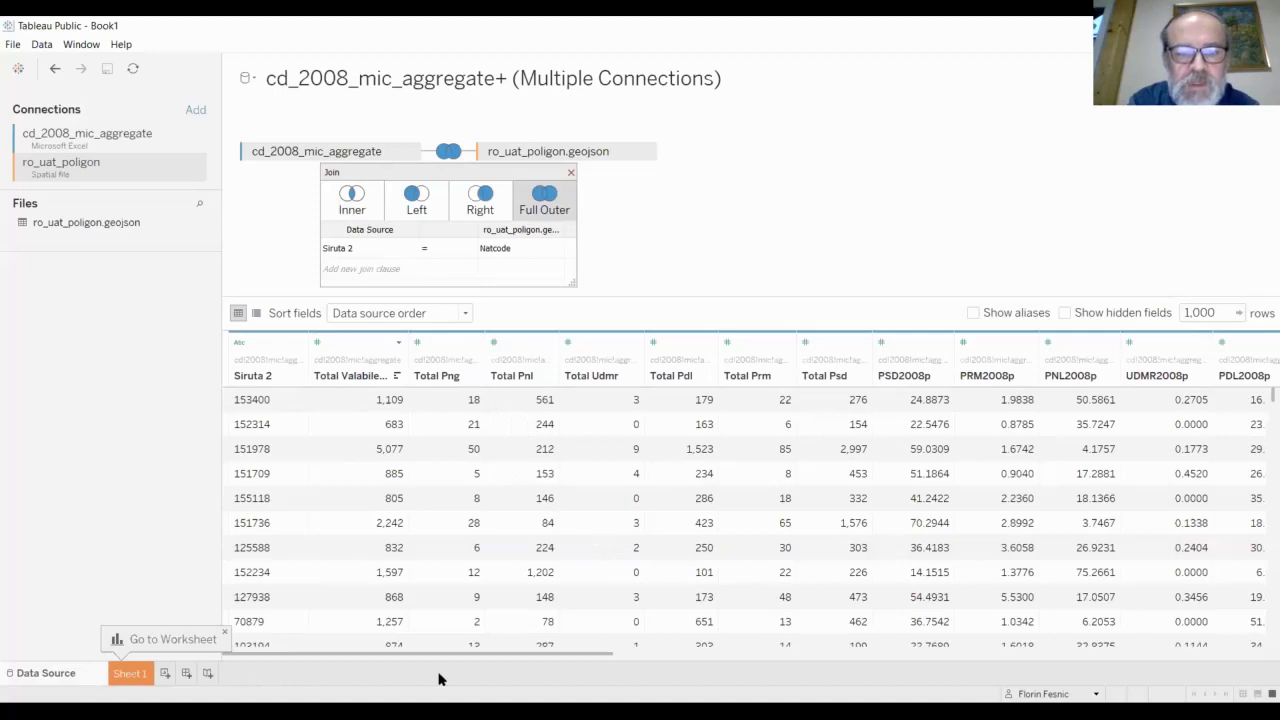
Open the Sheet 1 worksheet of the joined data source
left_click(128, 675)
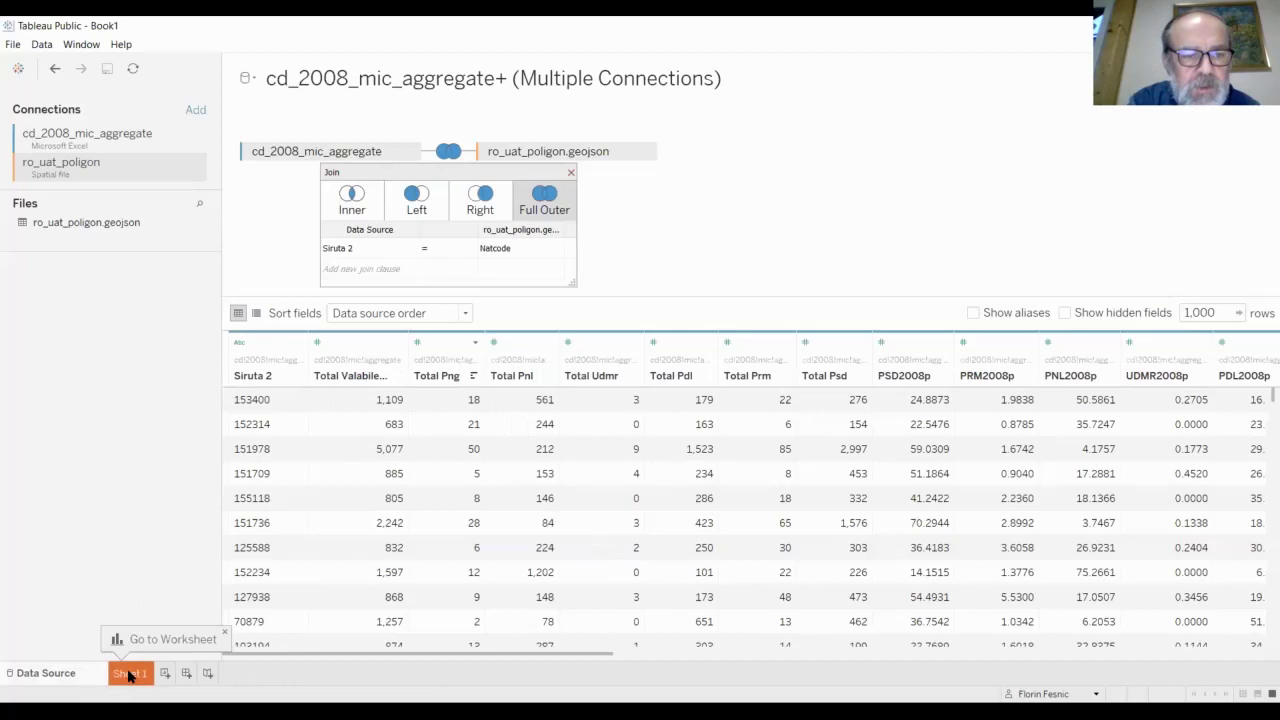
left_click(128, 675)
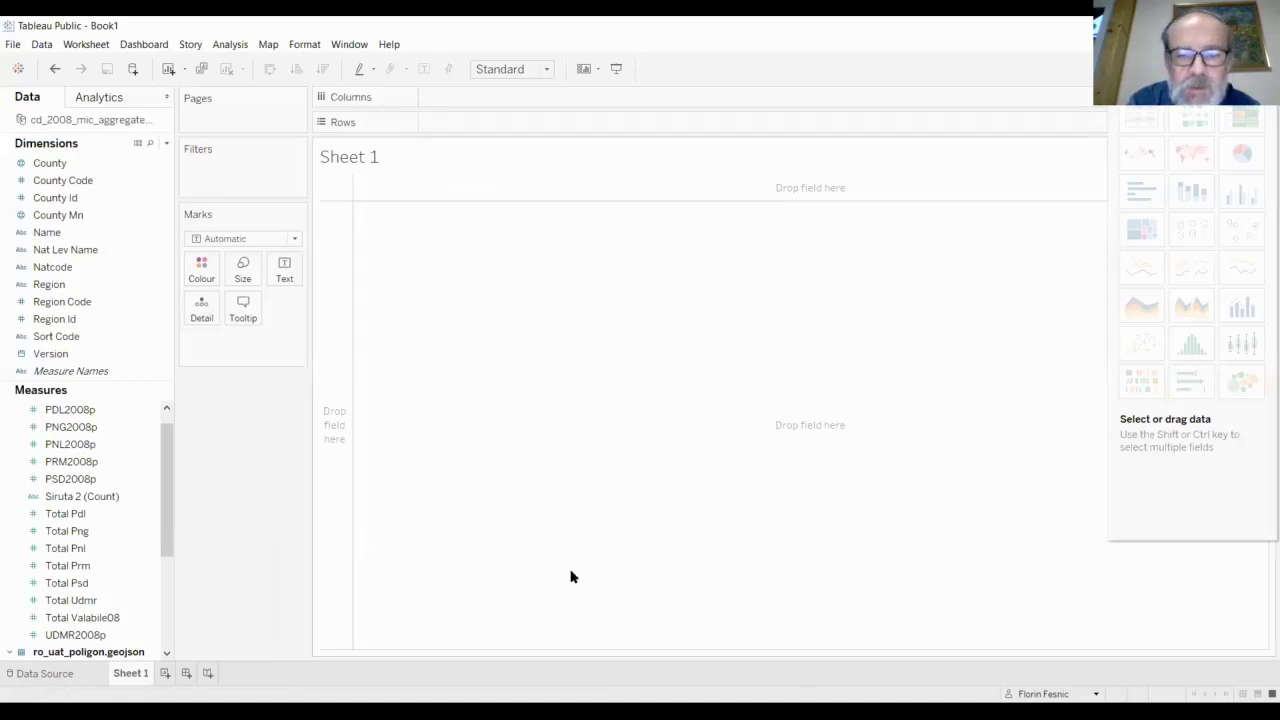
key("alt+Tab")
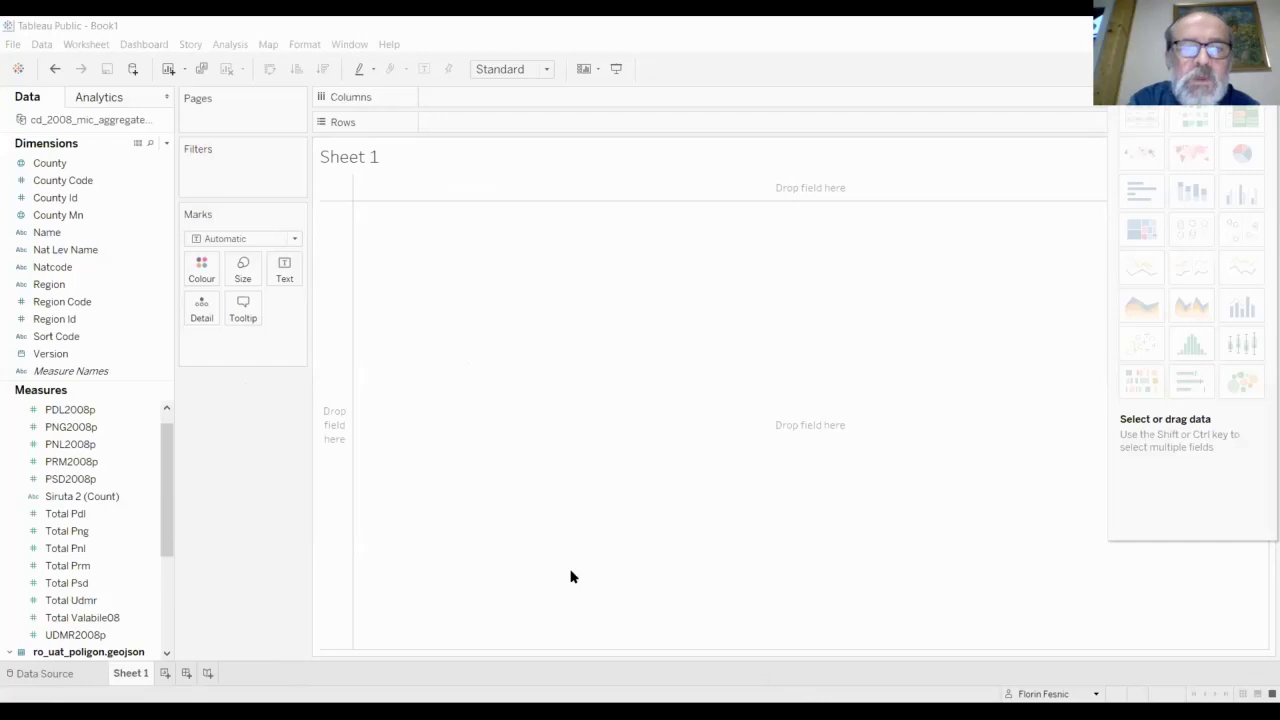
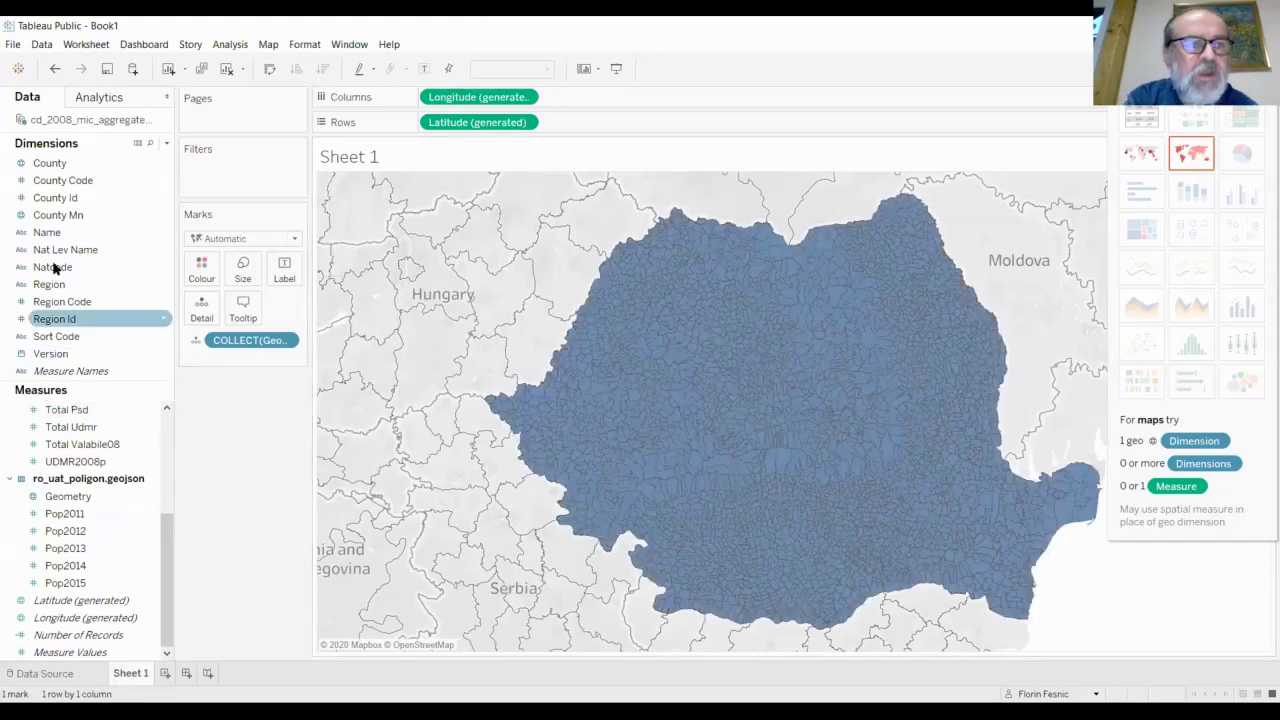
Add the Name dimension as Detail to the map's marks
left_click_drag(38, 234, 193, 313)
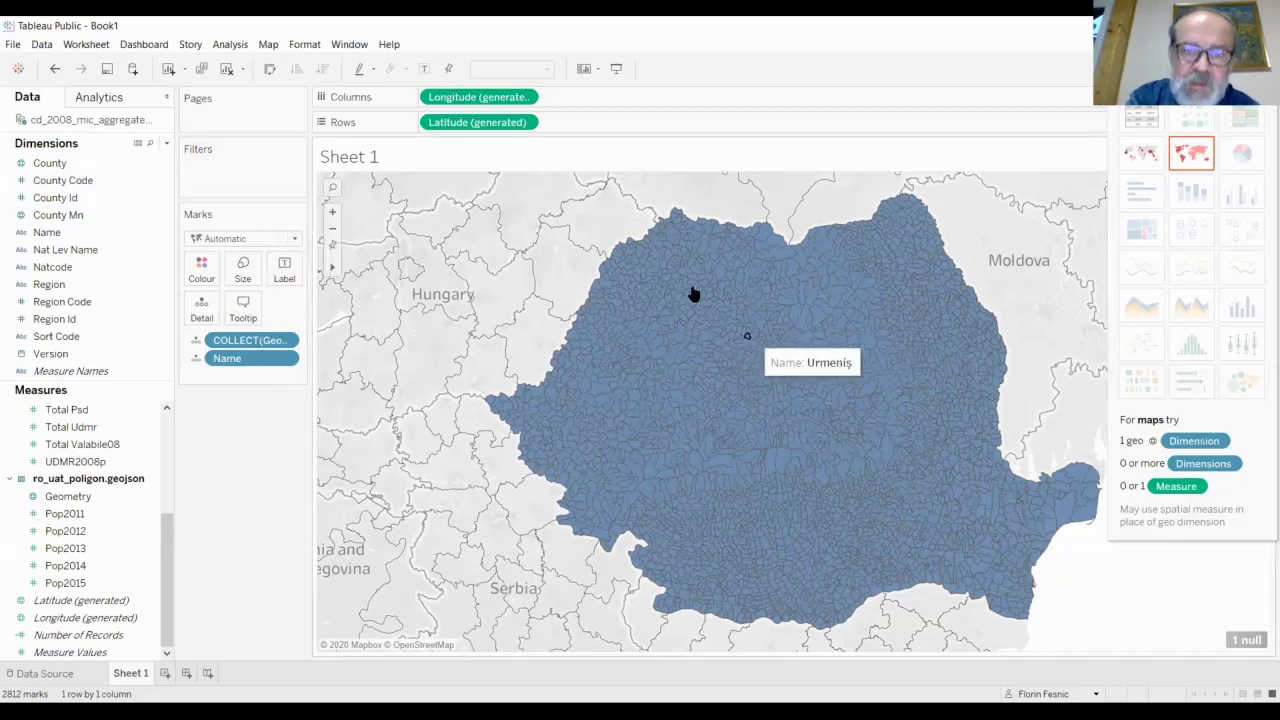
Add the County dimension as Detail to the map's marks and colour the localities by the PSD2008p measure
left_click(48, 166)
left_click_drag(48, 166, 197, 313)
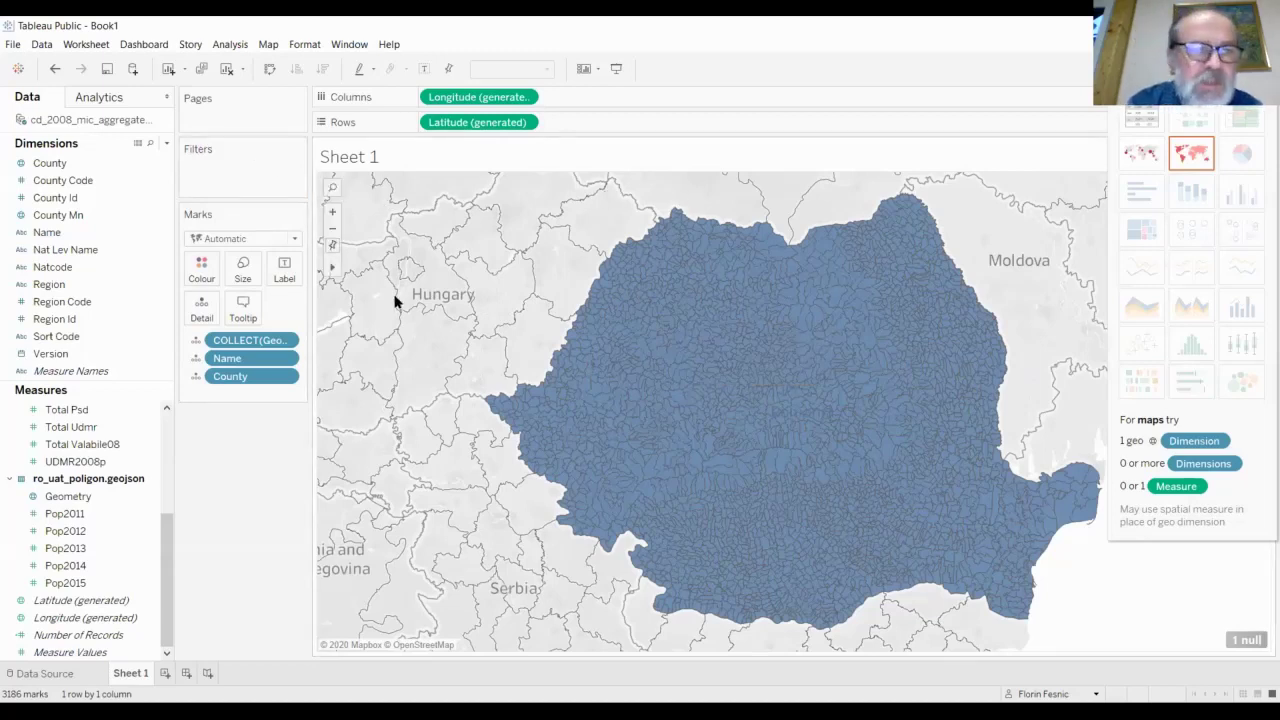
scroll(163, 543, "up", 4)
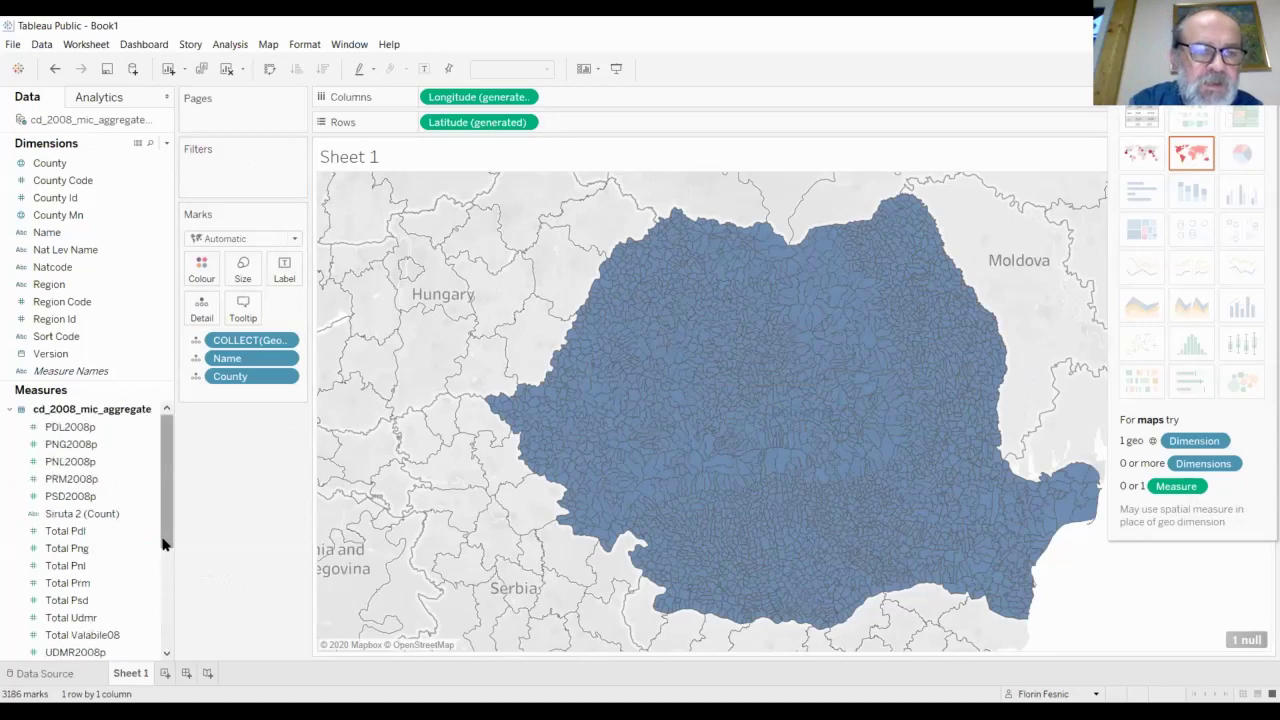
left_click(53, 502)
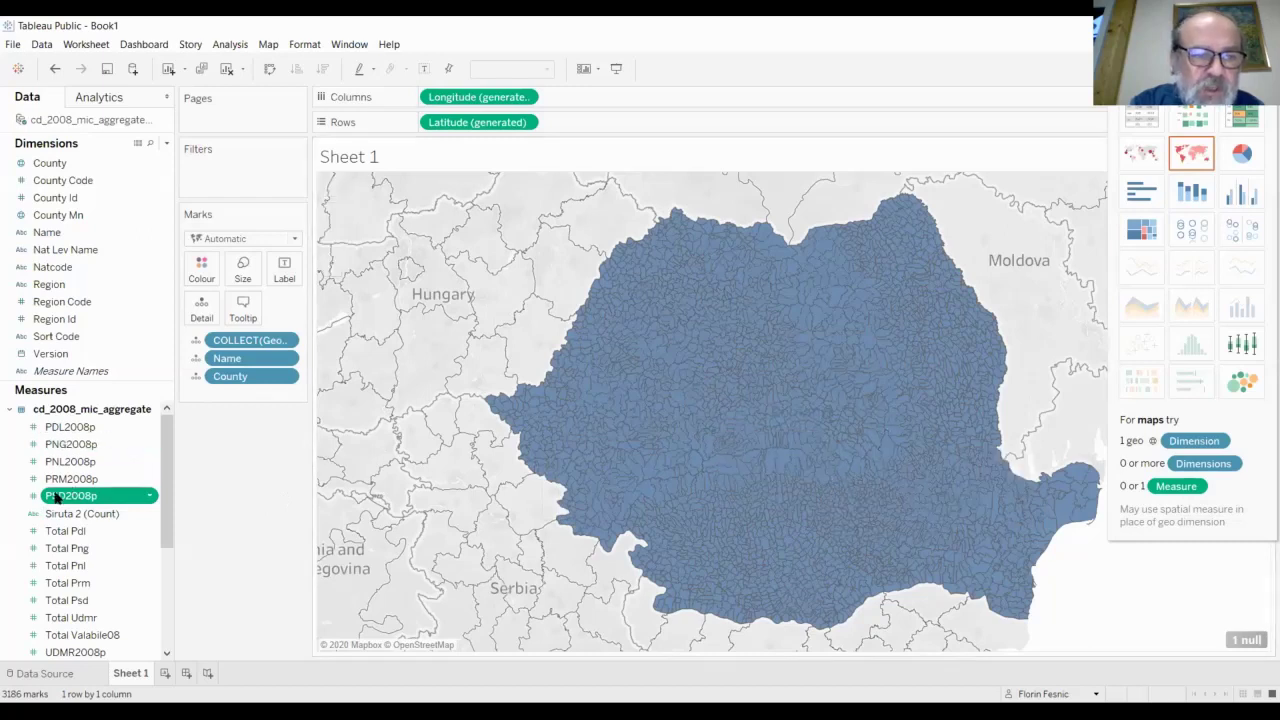
left_click_drag(55, 497, 61, 484)
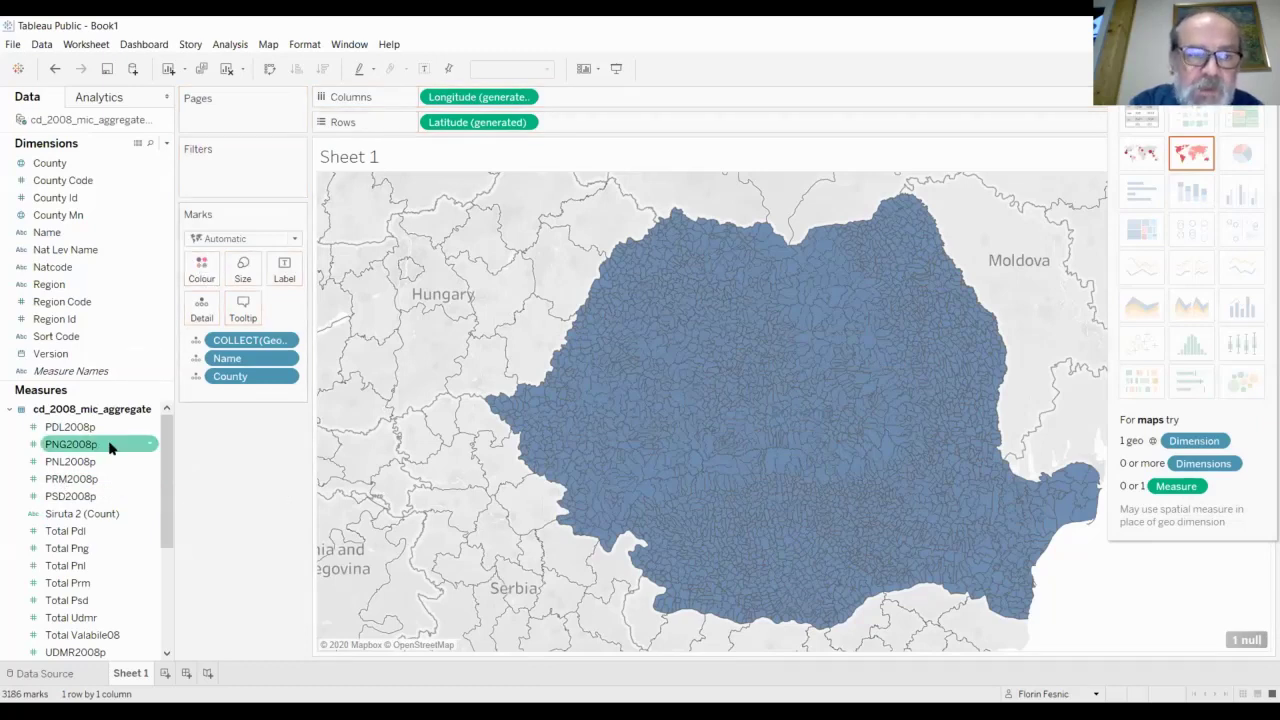
left_click_drag(63, 494, 204, 266)
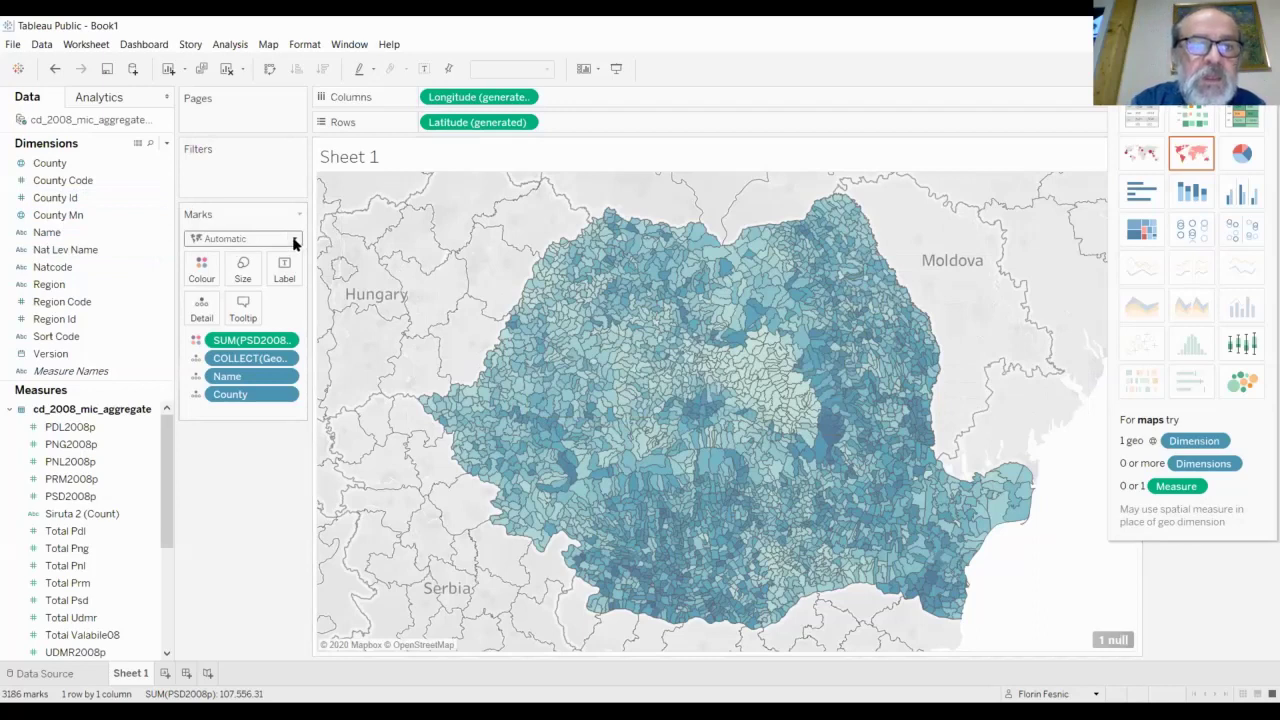
Change the colour palette of PSD2008p on the map to Red
left_click(201, 268)
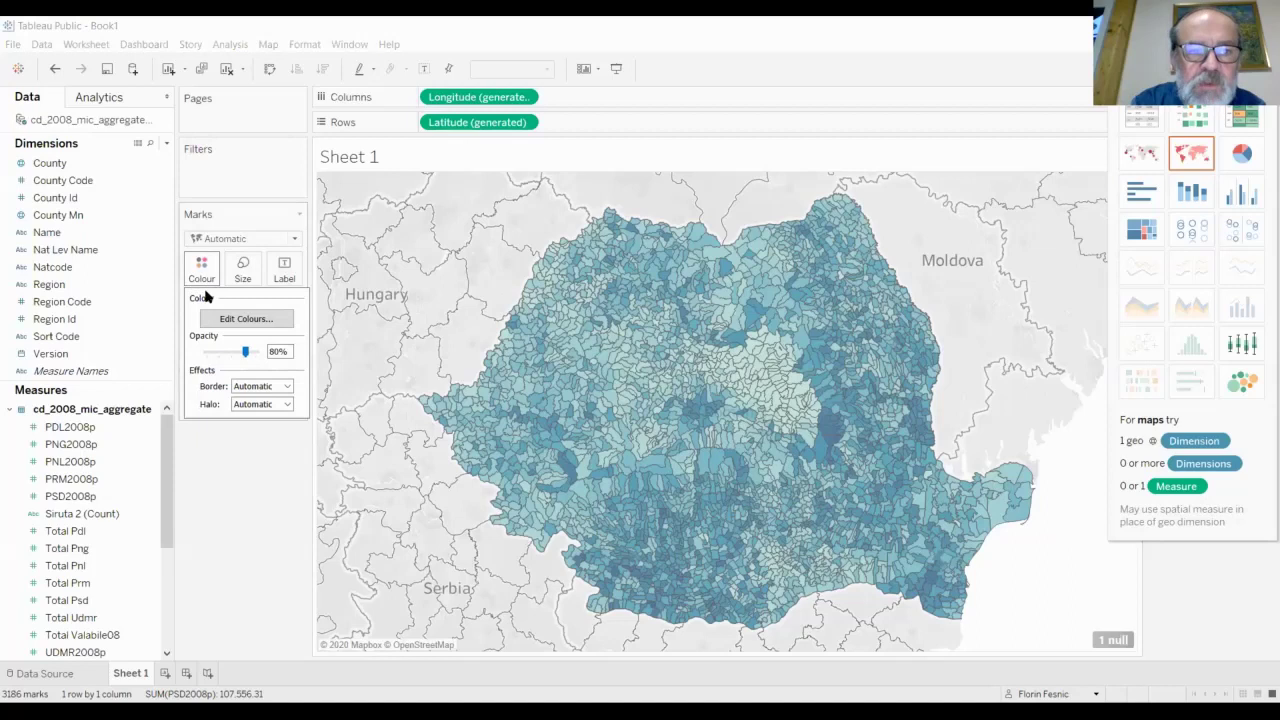
left_click(251, 322)
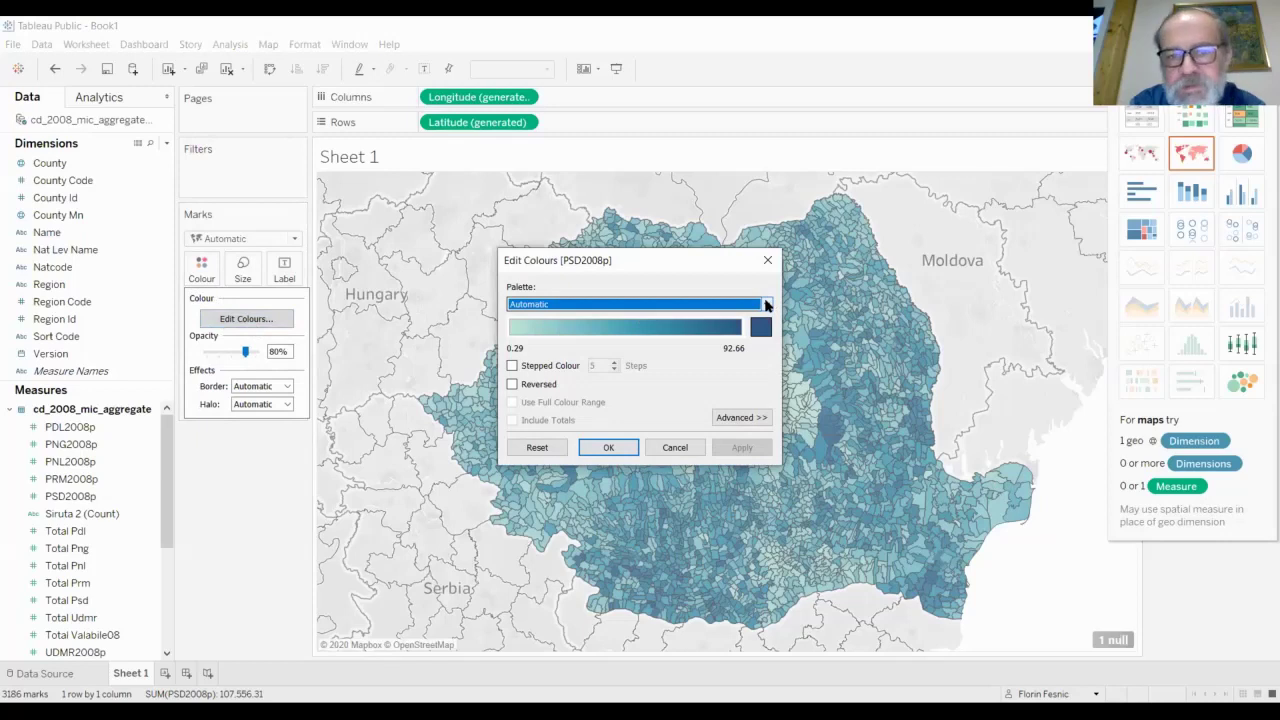
left_click(766, 305)
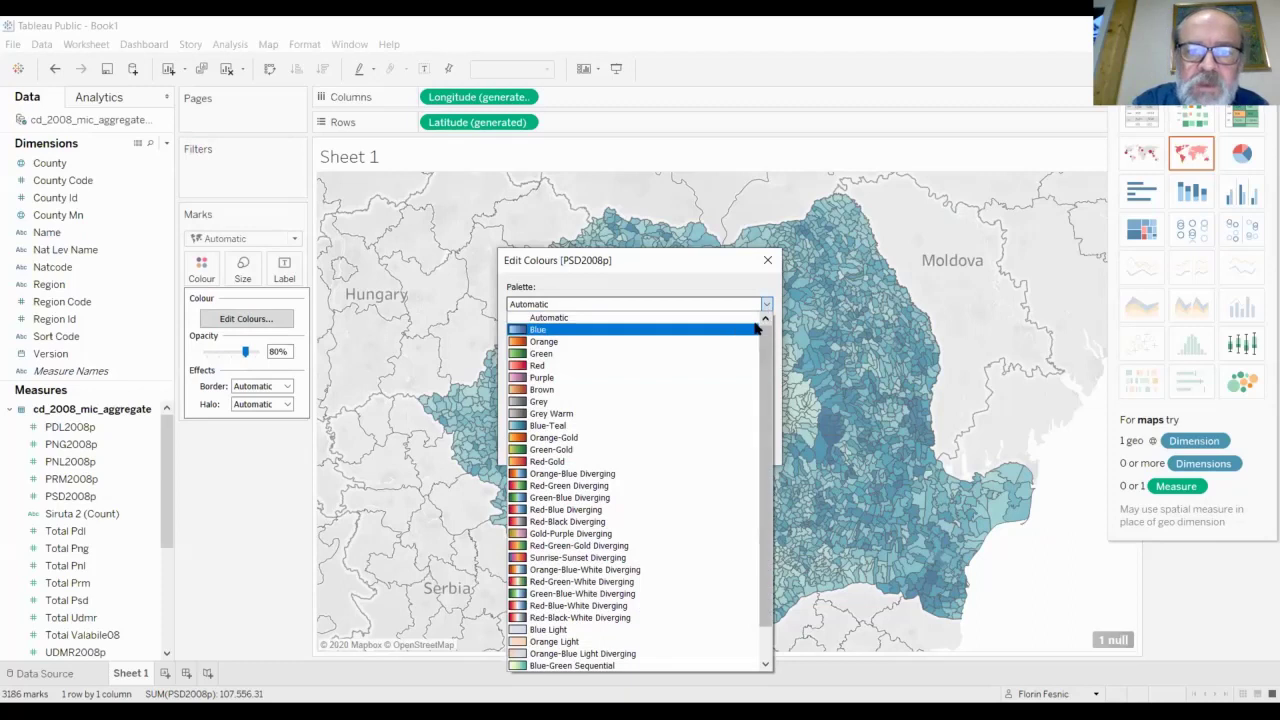
left_click(538, 366)
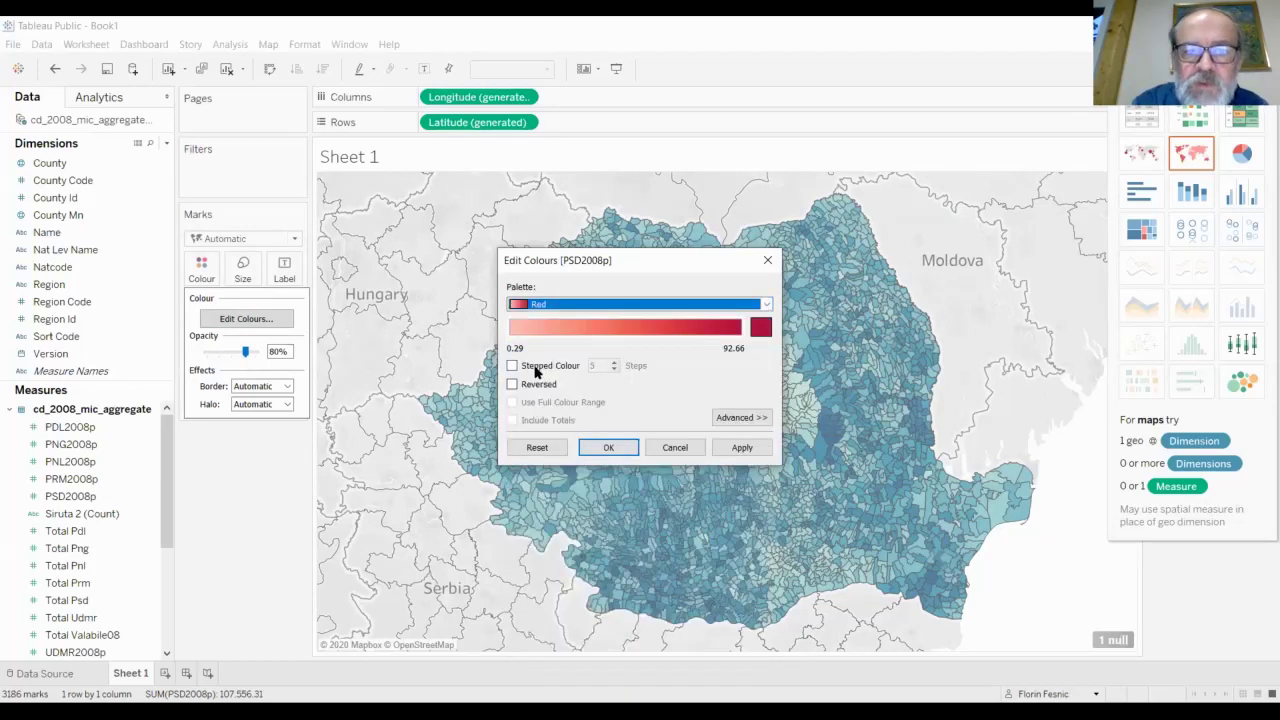
left_click(613, 449)
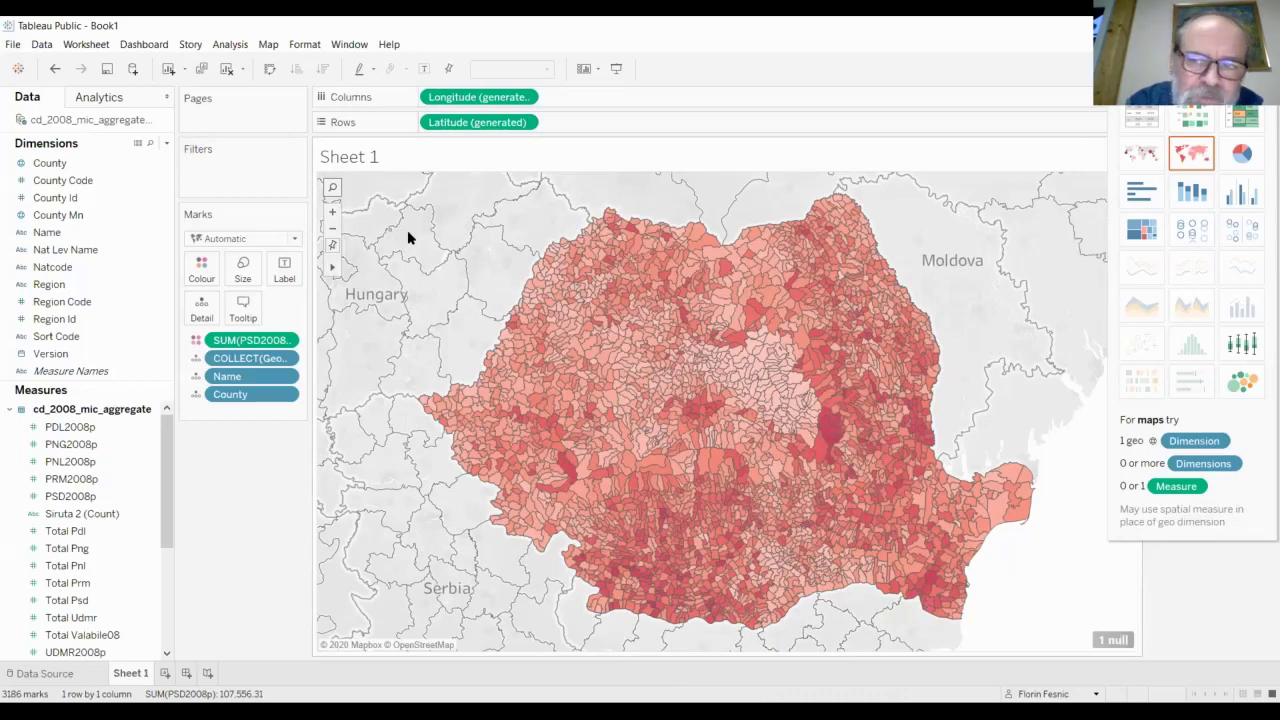
Turn off the Base, Land Cover, Country/Region Borders and Names, and State/Province Borders and Names layers of the background map
left_click(265, 46)
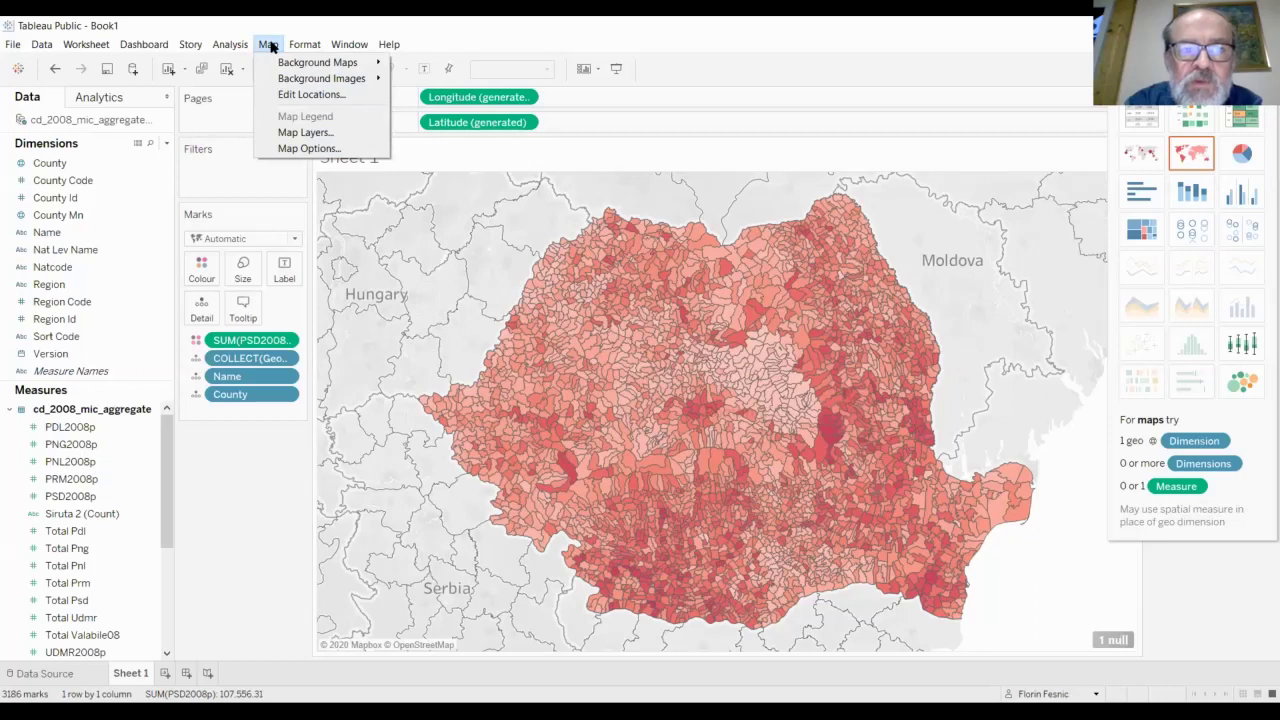
left_click(298, 132)
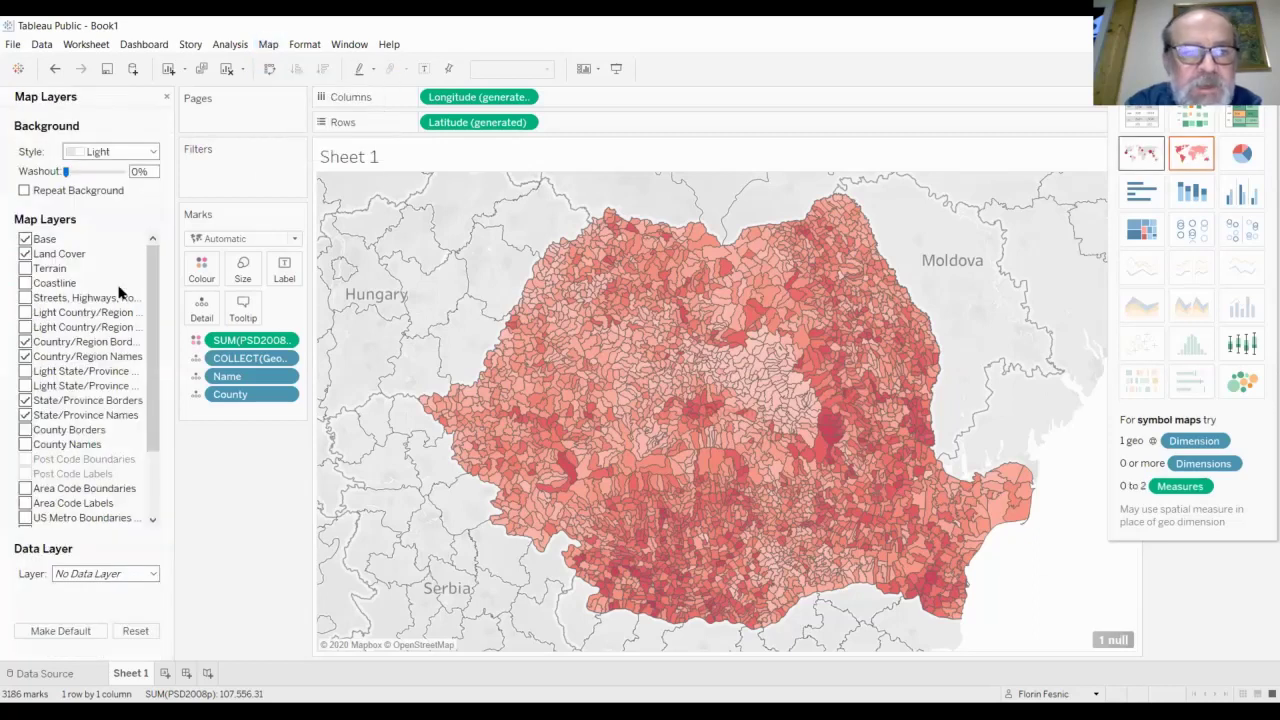
left_click(25, 239)
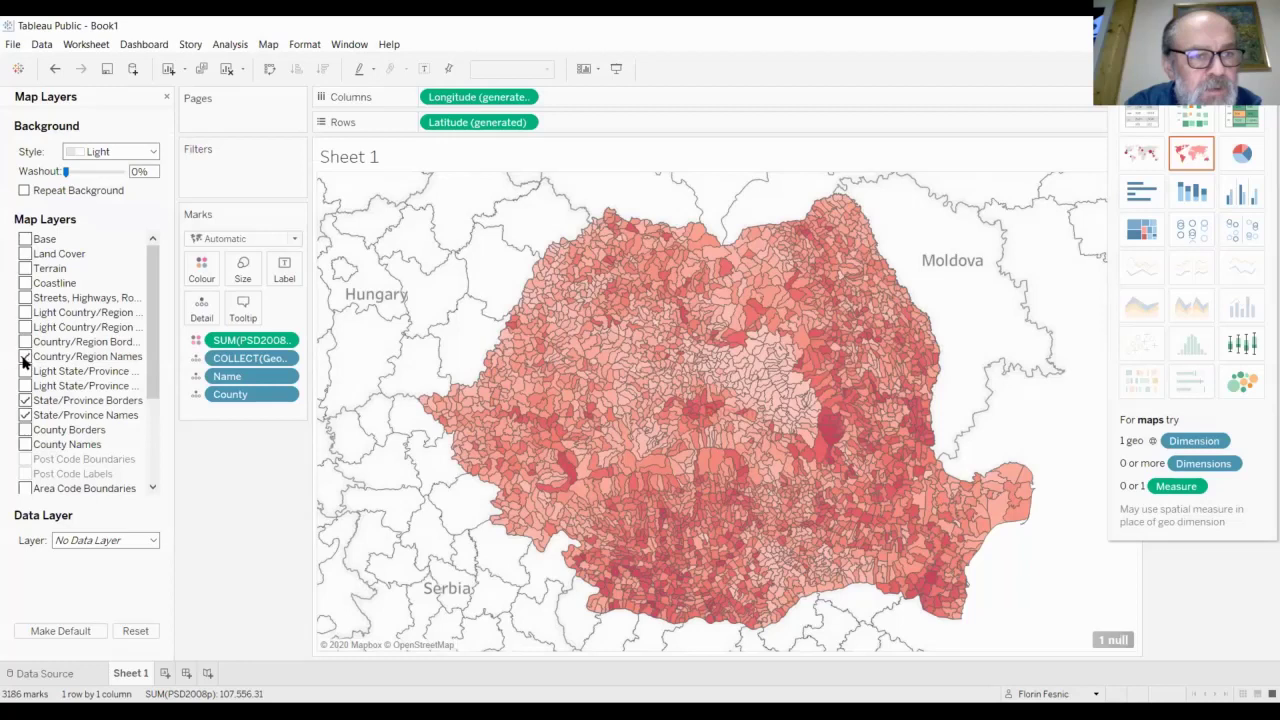
left_click(25, 357)
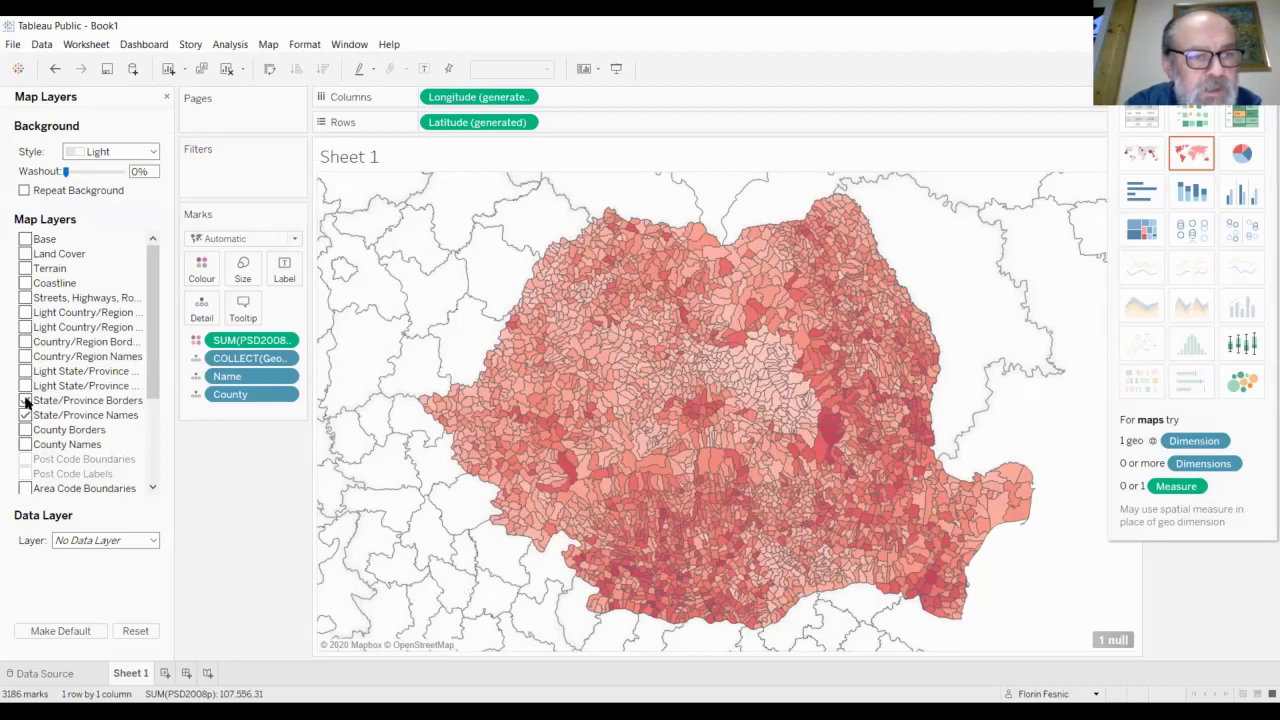
left_click(25, 415)
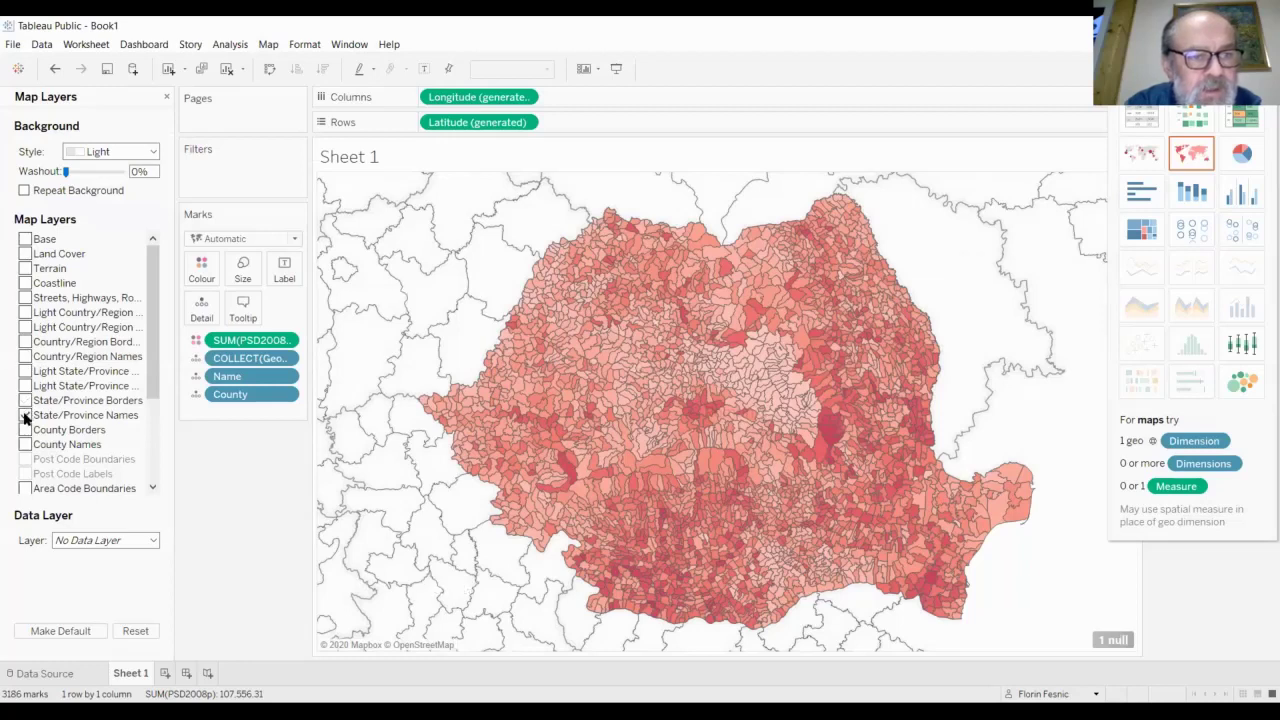
left_click(25, 410)
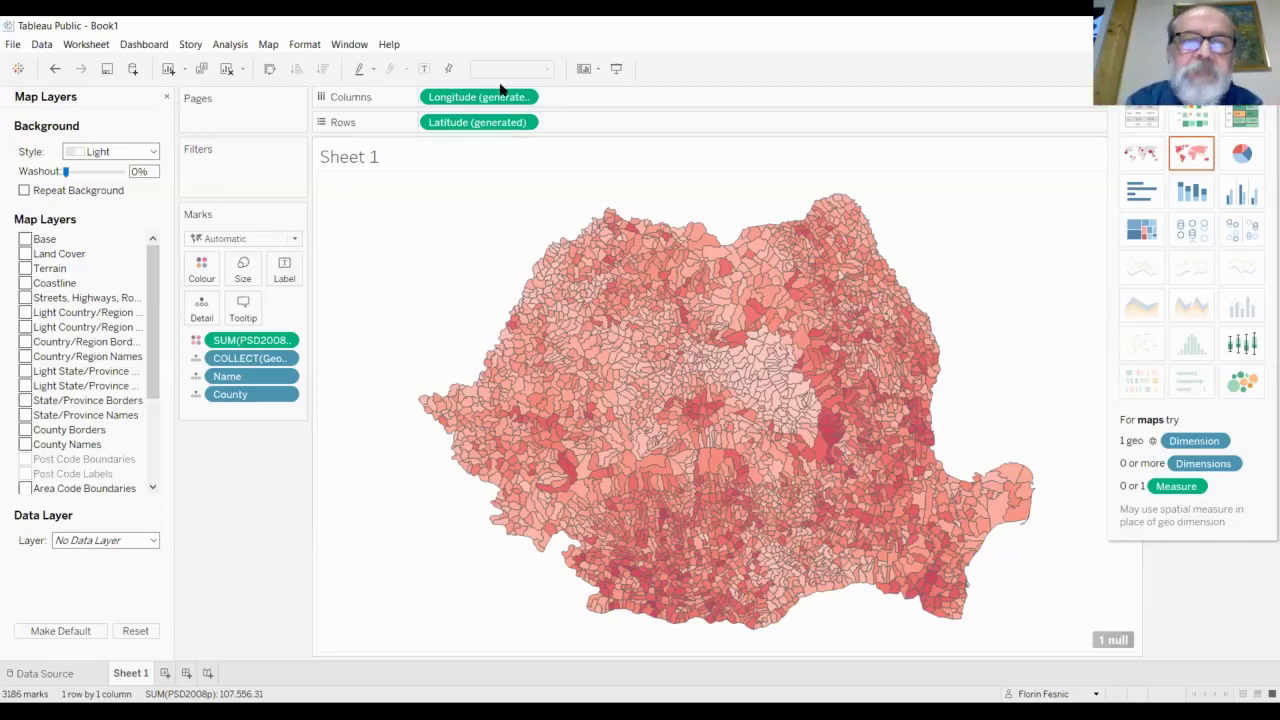
Start saving the workbook to Tableau Public as a new copy, with the title "PSD locality-level vote"
left_click(12, 46)
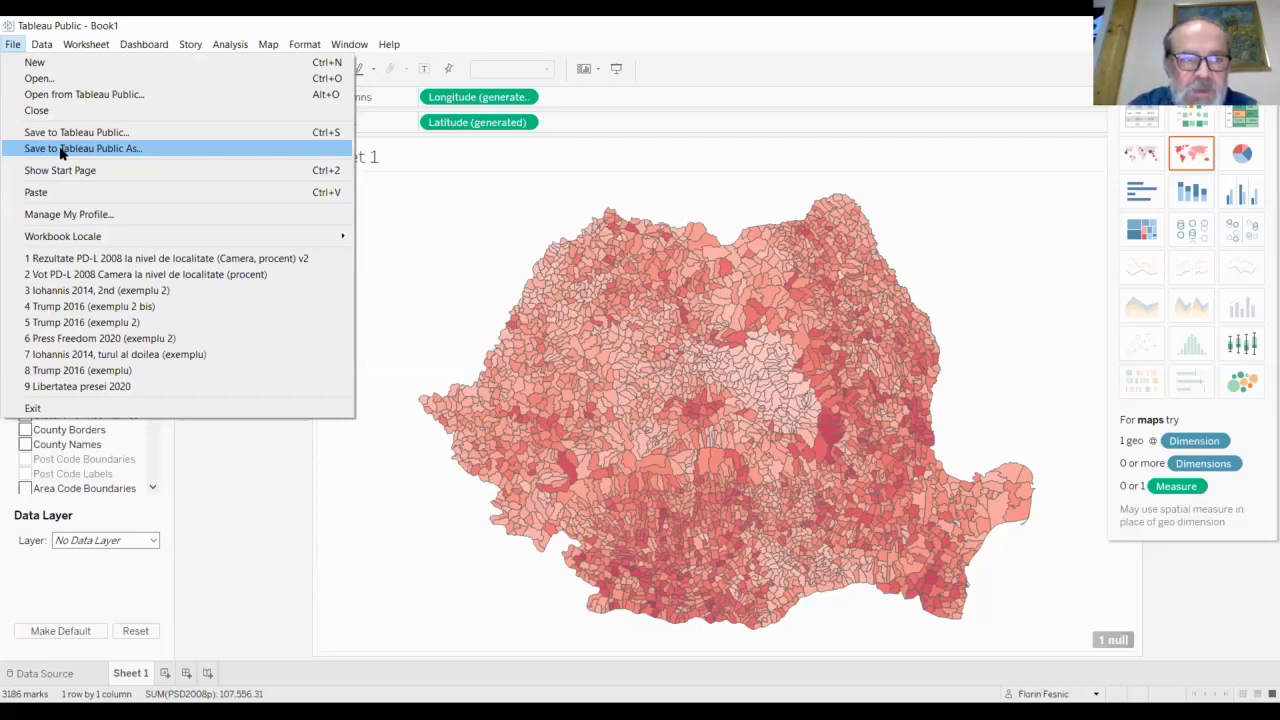
left_click(60, 150)
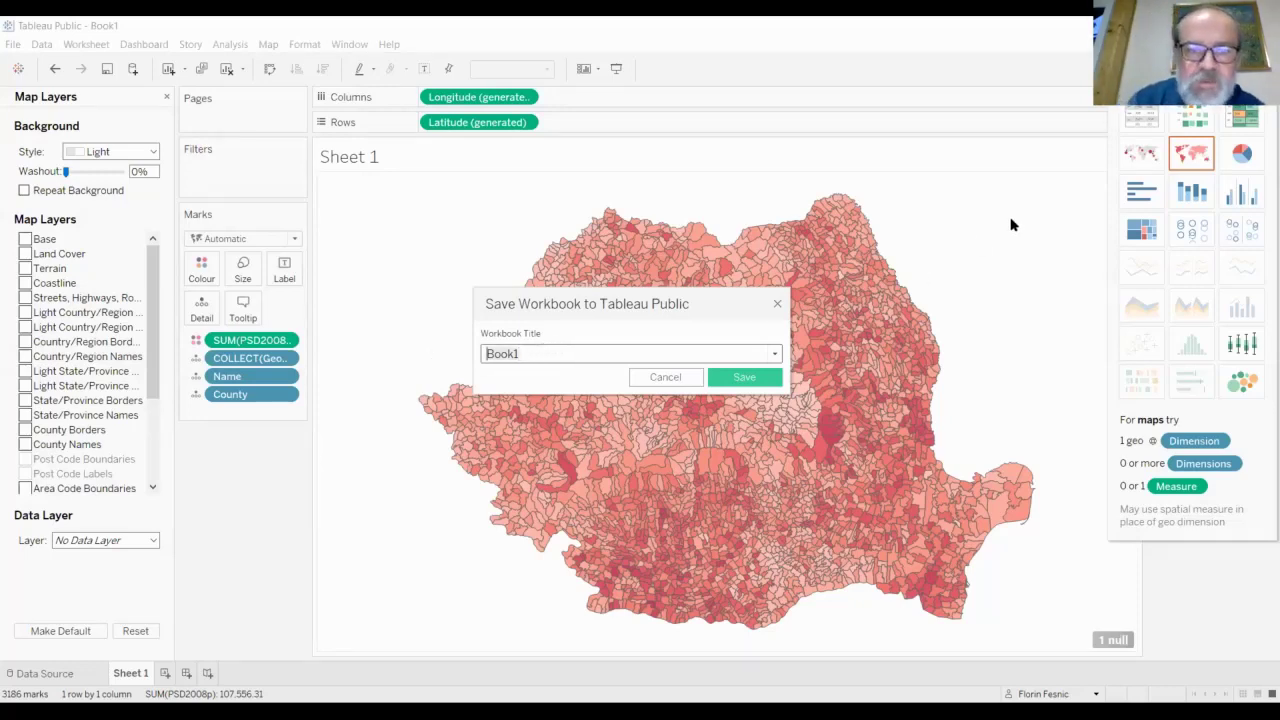
type("P")
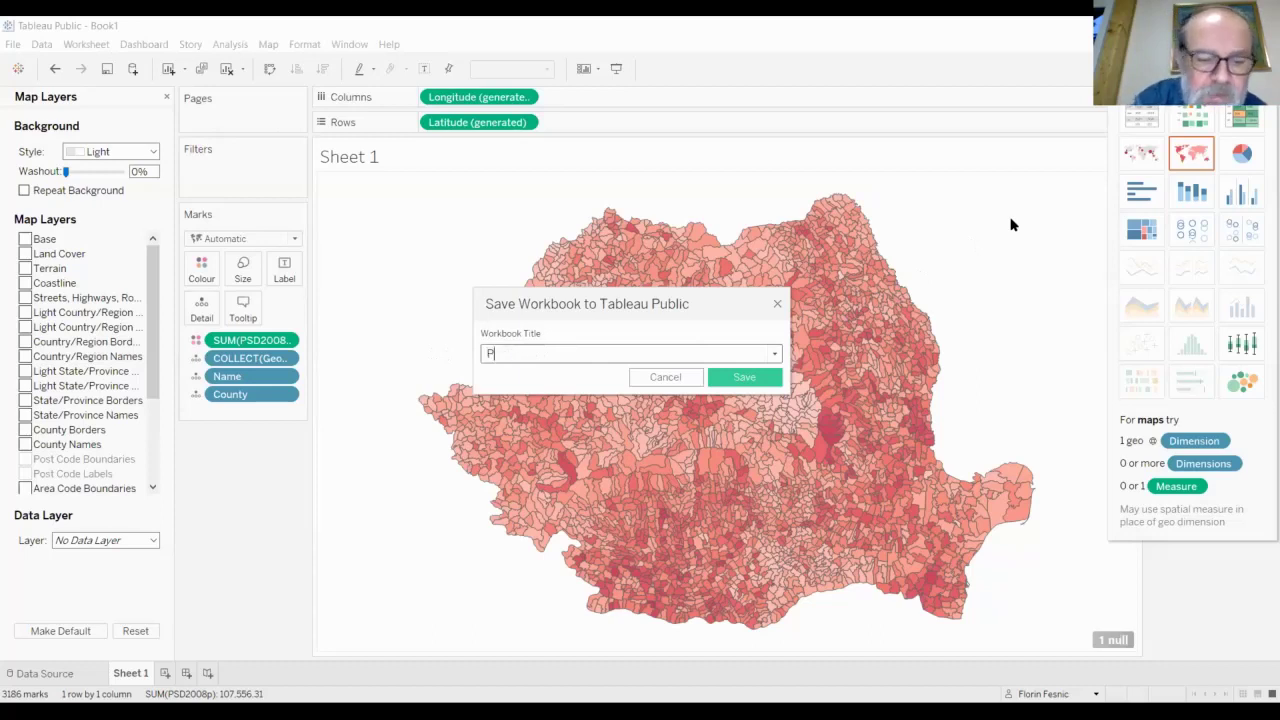
type("SD vote")
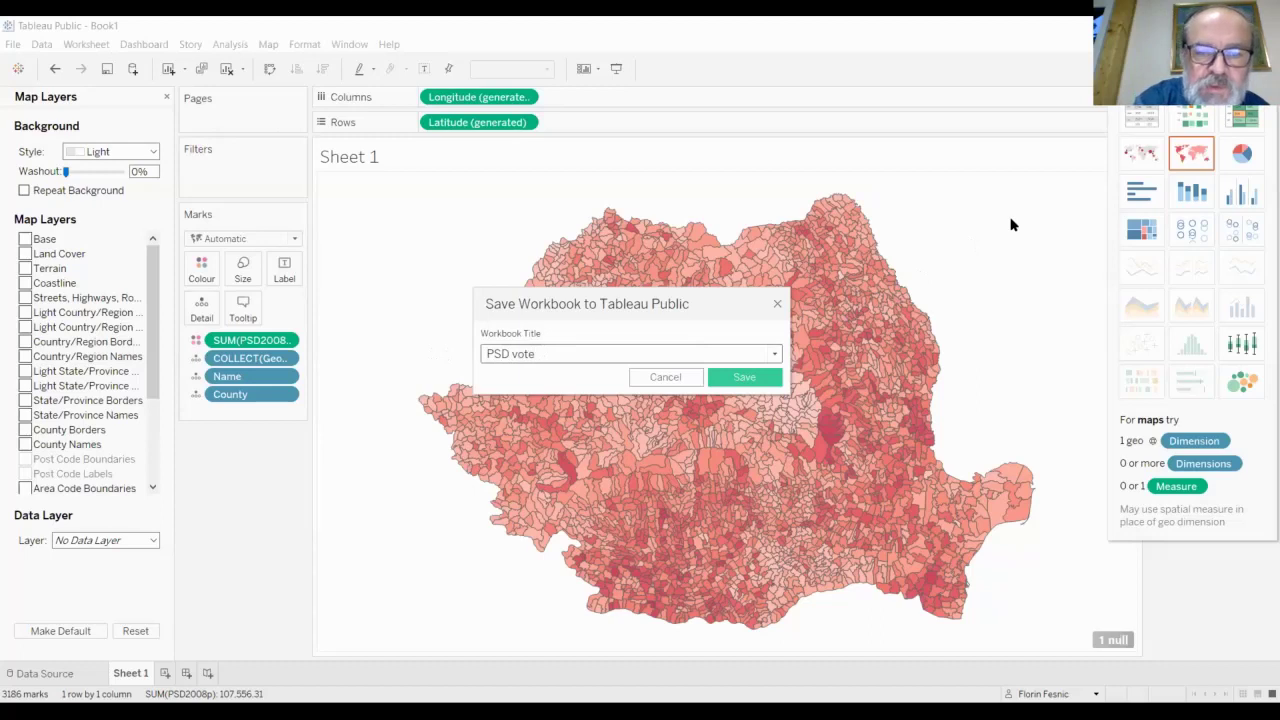
key("ctrl+Left")
type("locality")
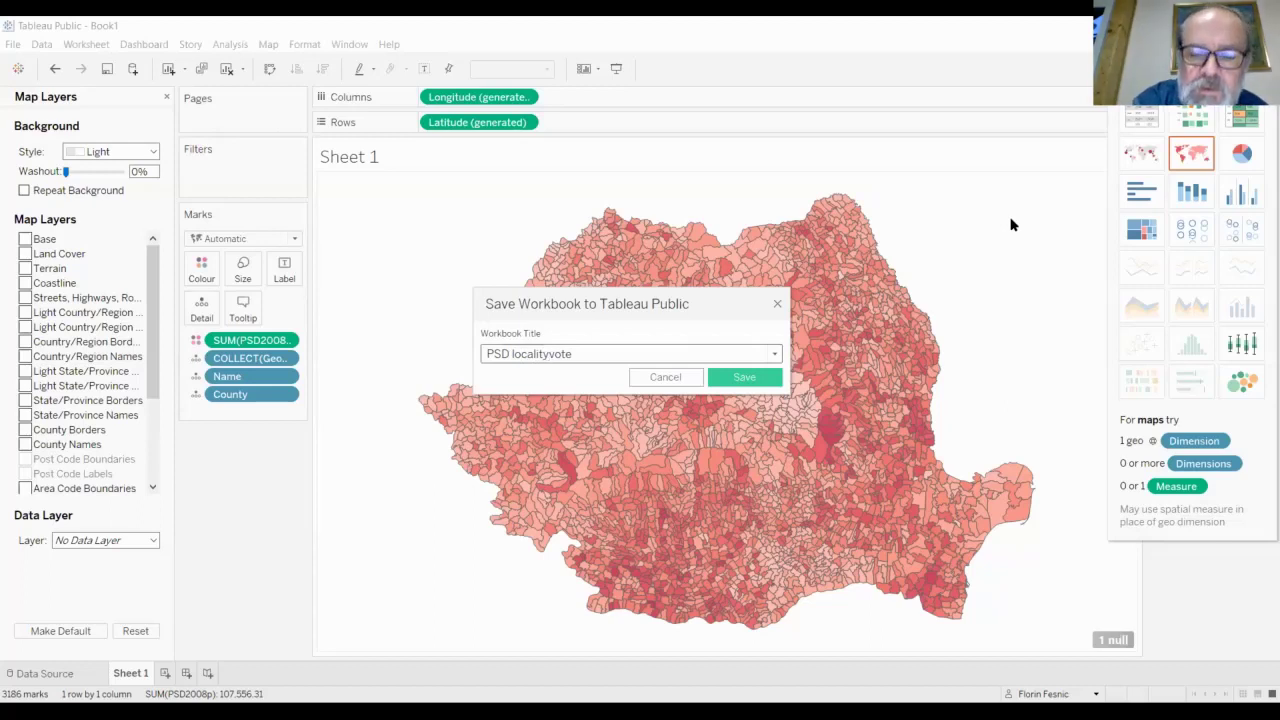
type("-level")
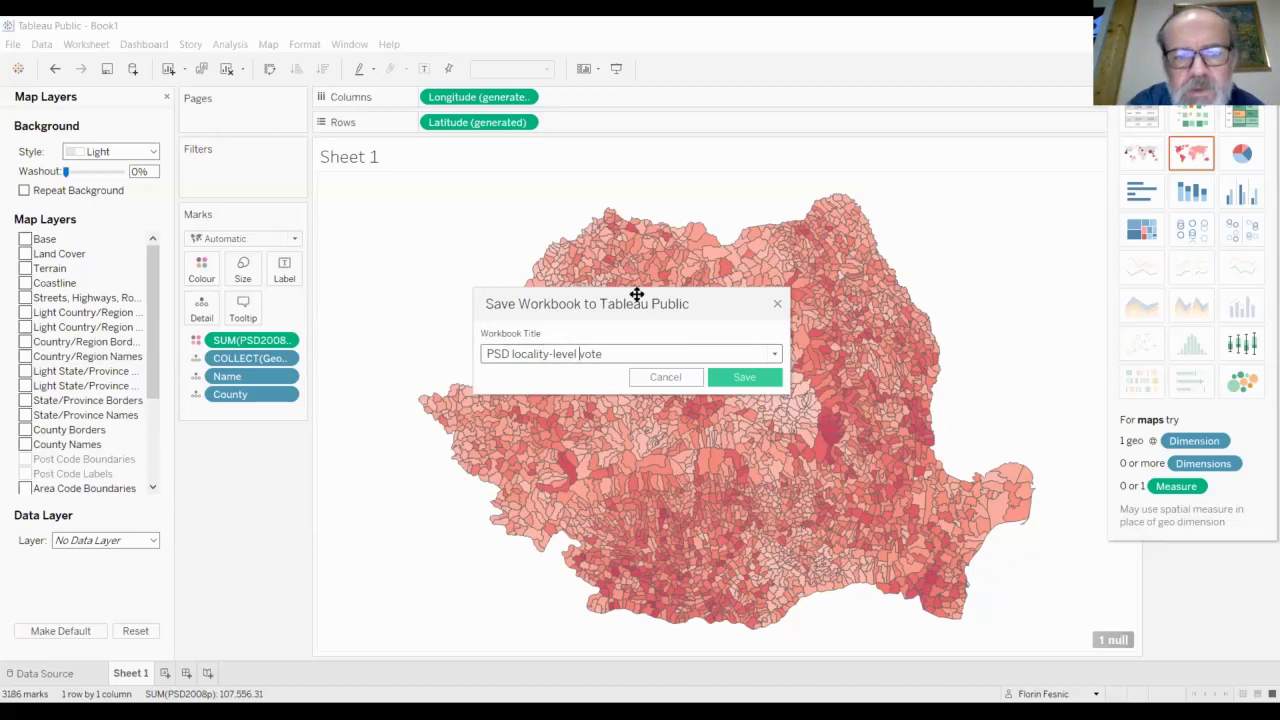
Reword the workbook title to "Locality-level vote for PSD in 2008 (Chamber, percent)" and publish the workbook
left_click(515, 353)
key("shift+Home")
key("BackSpace")
type("L")
left_click(629, 350)
type("for PSD")
type("in 2008")
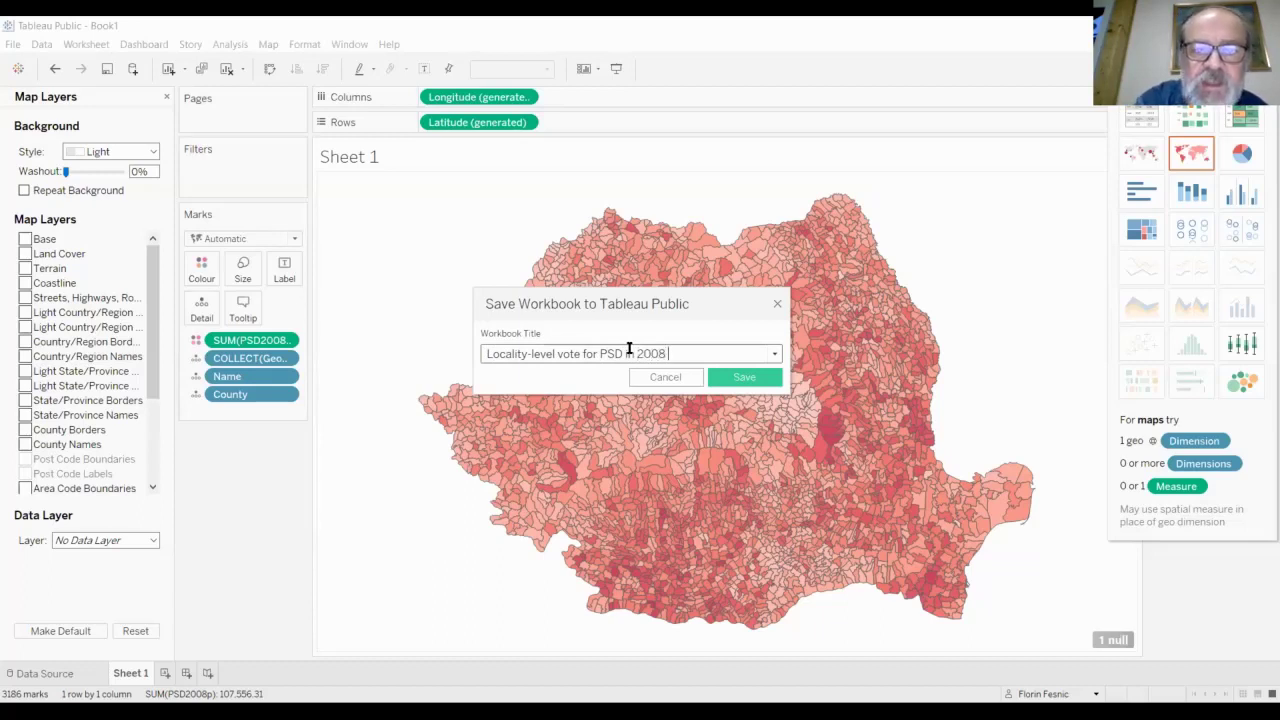
type(" (")
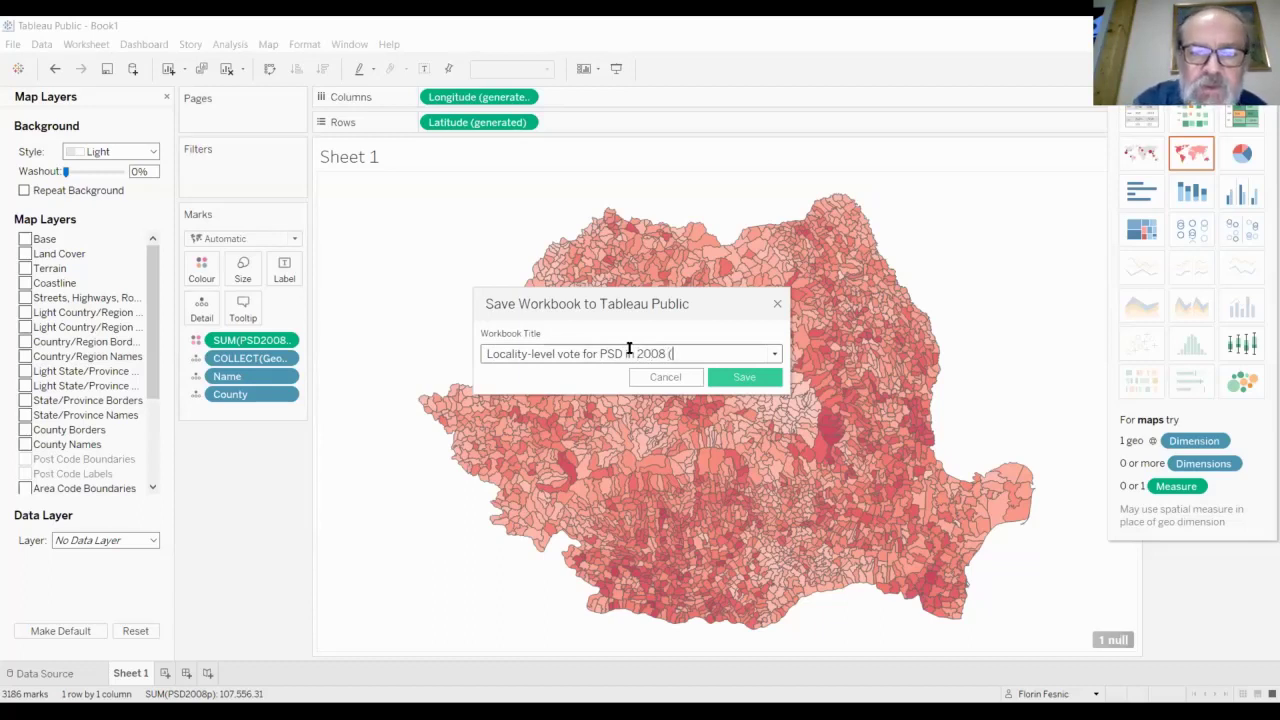
type("Chamb")
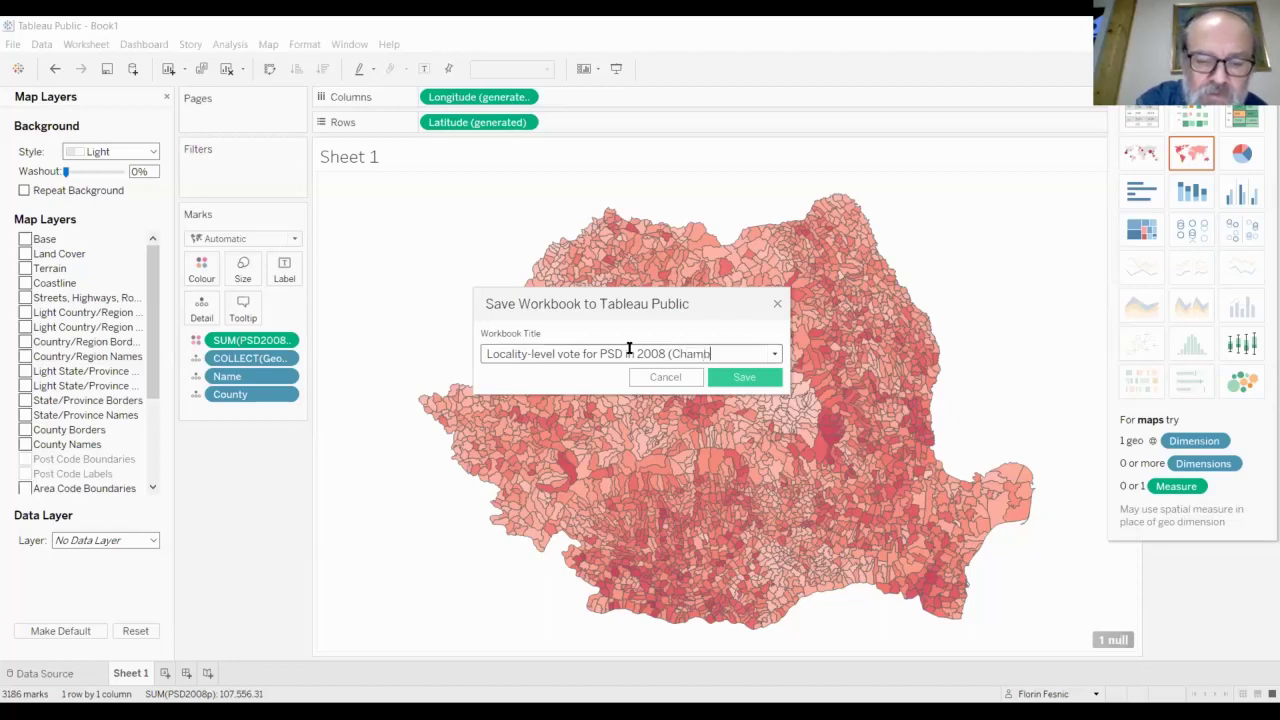
type("er, ")
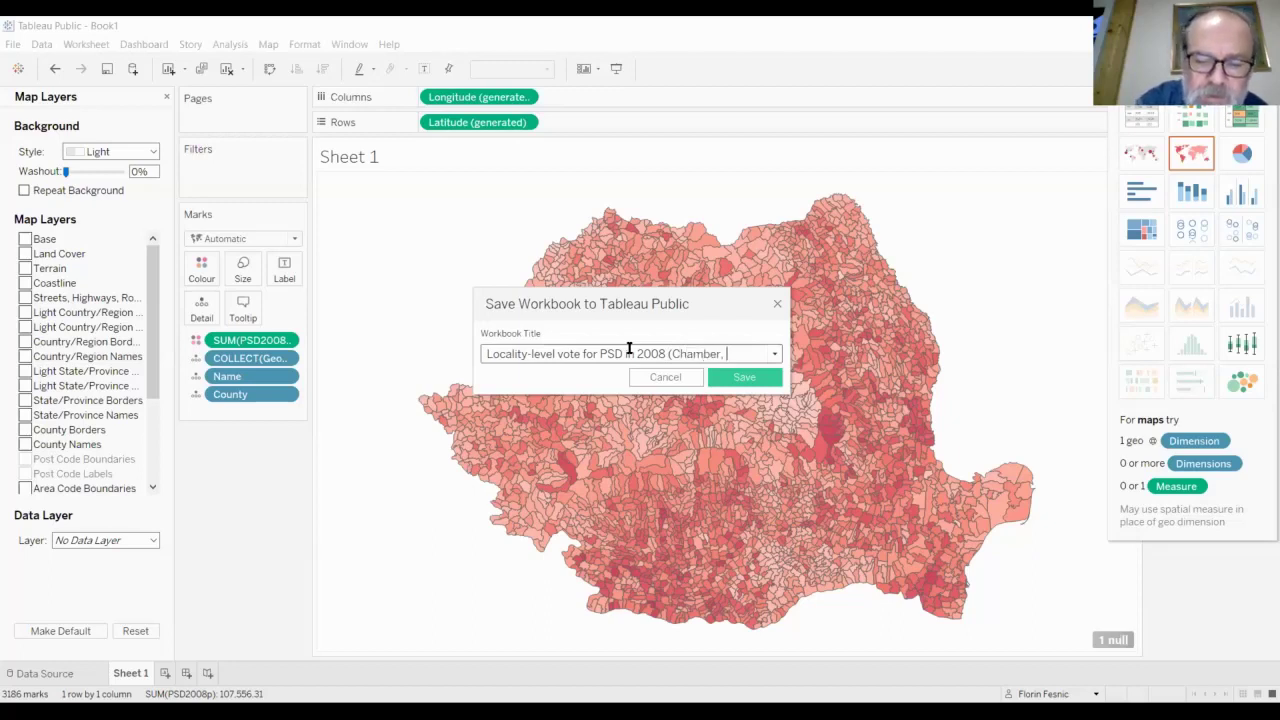
type("percent")
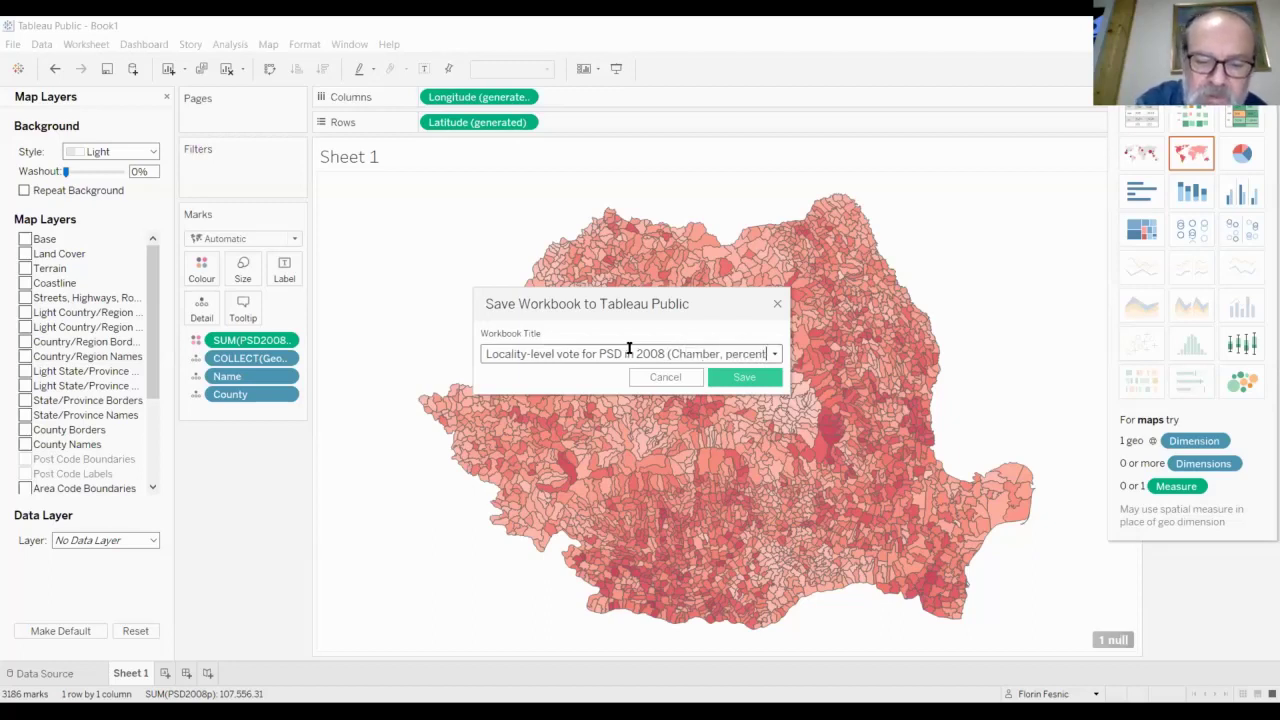
type("(")
key("BackSpace")
type(")")
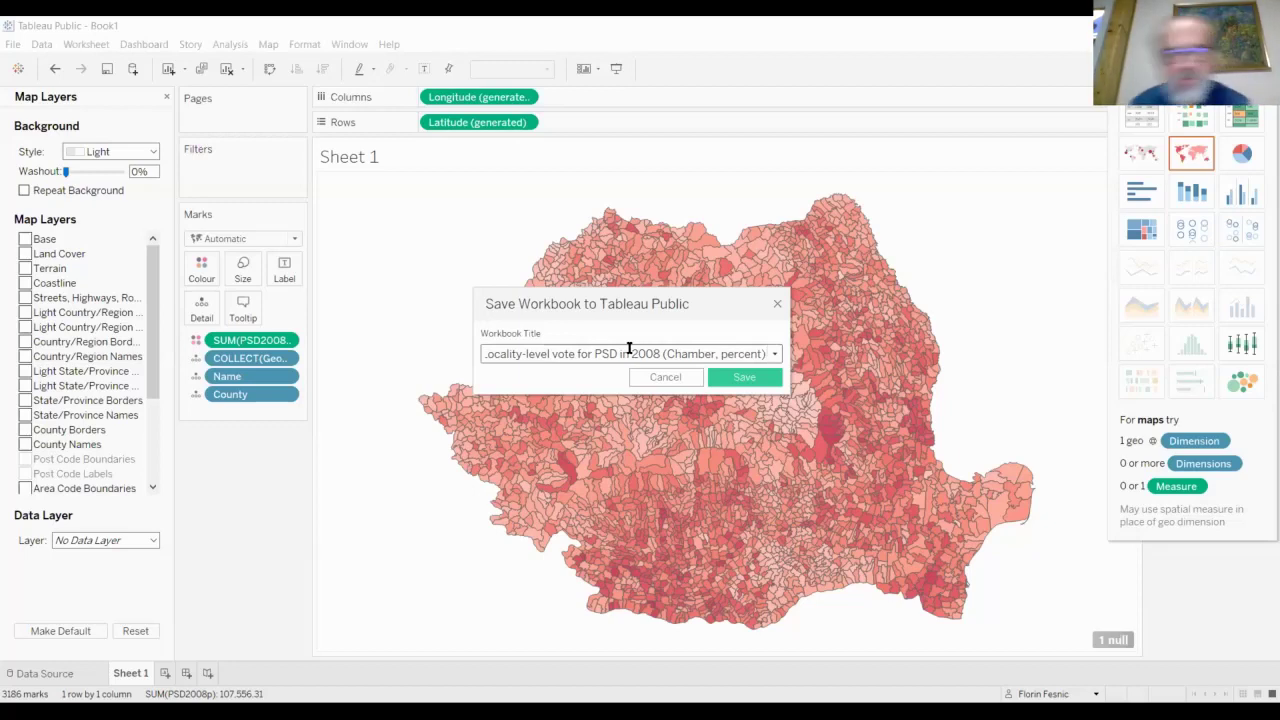
left_click(738, 378)
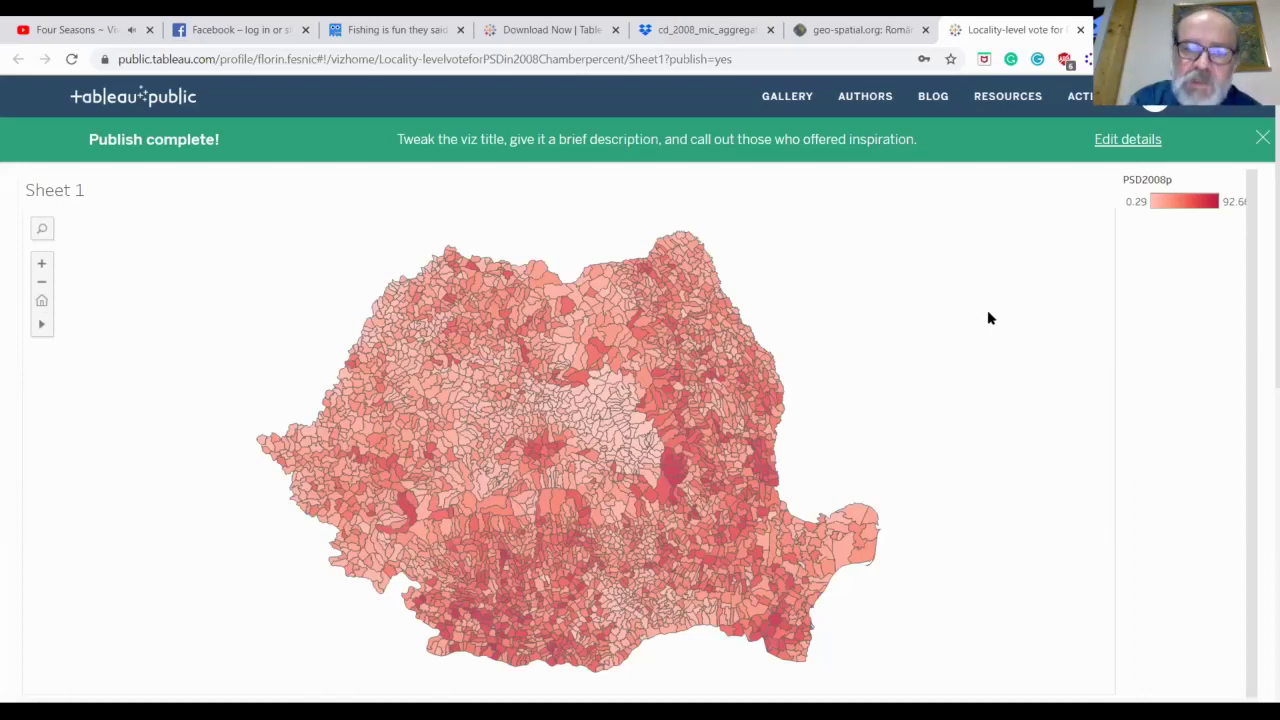
Examine the published map, its PSD2008p colour legend and the title below it on the web page
scroll(988, 318, "down", 2)
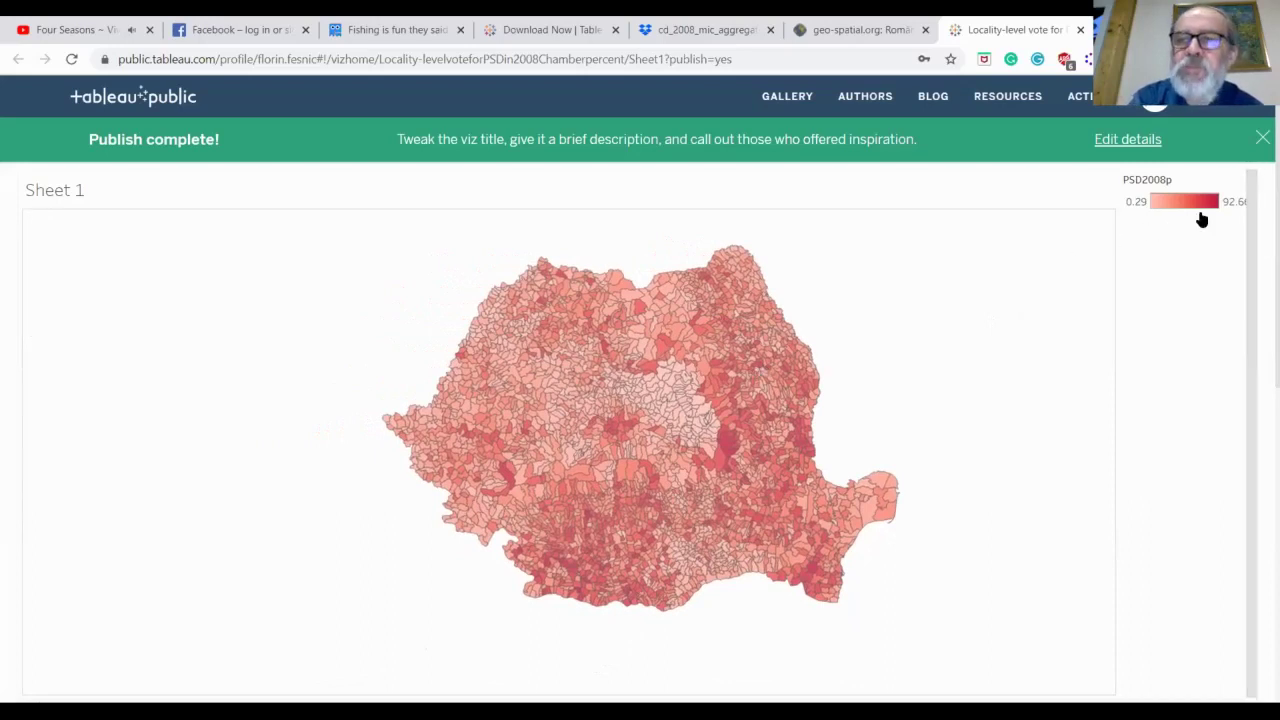
scroll(1248, 254, "down", 1)
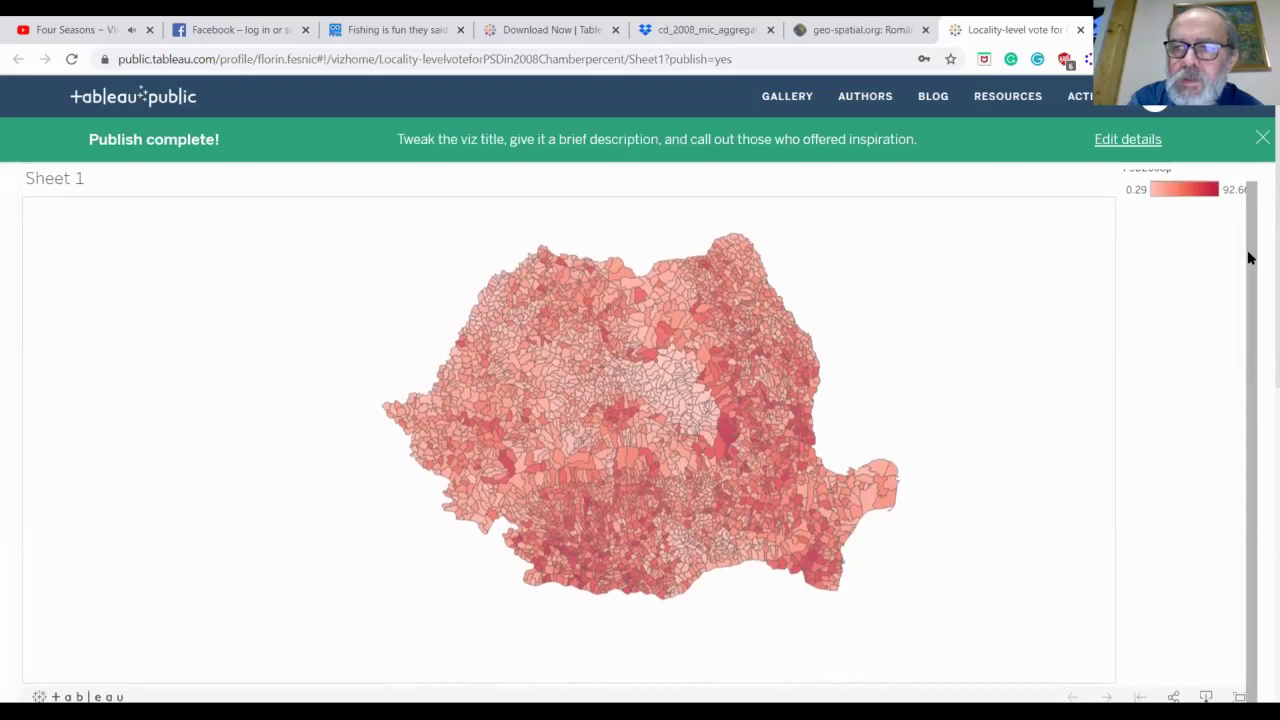
scroll(1259, 172, "down", 3)
scroll(1259, 174, "down", 2)
scroll(1259, 174, "up", 5)
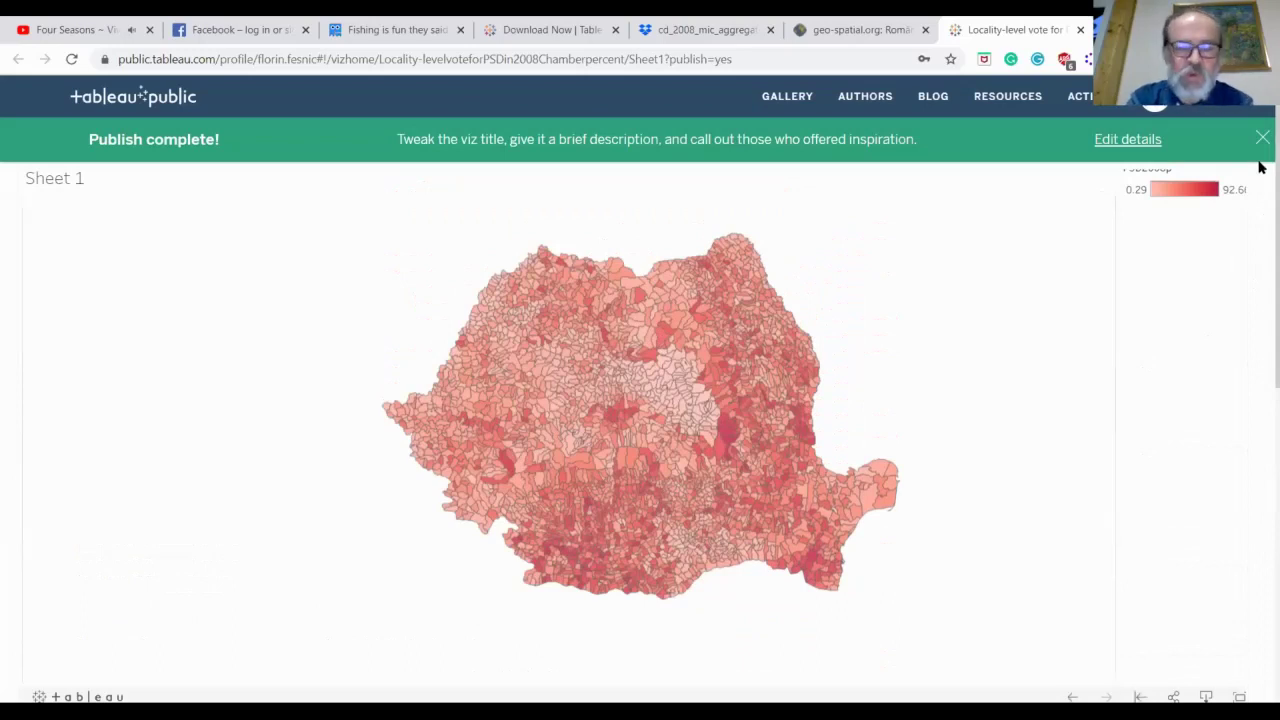
scroll(1259, 167, "down", 3)
scroll(1259, 167, "up", 2)
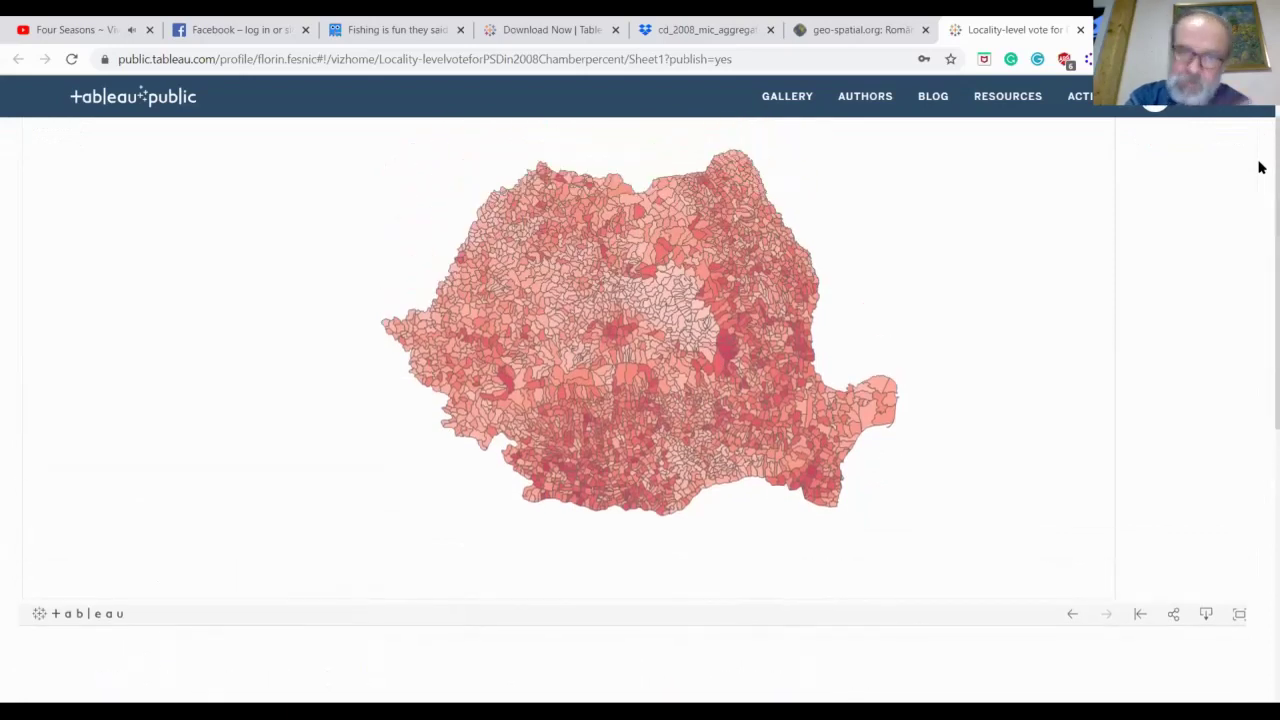
scroll(1259, 167, "down", 2)
scroll(1259, 167, "up", 1)
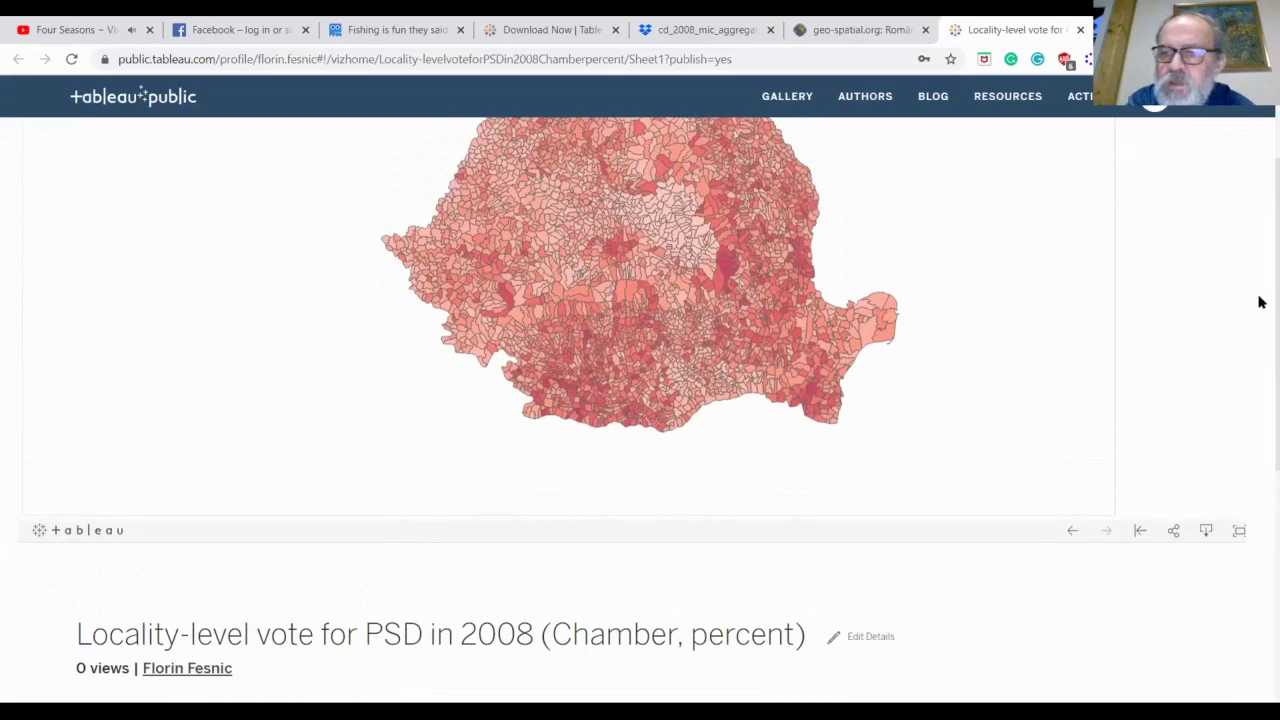
Download the published map as a PNG image named PSD 2008 to the Desktop
left_click(1206, 533)
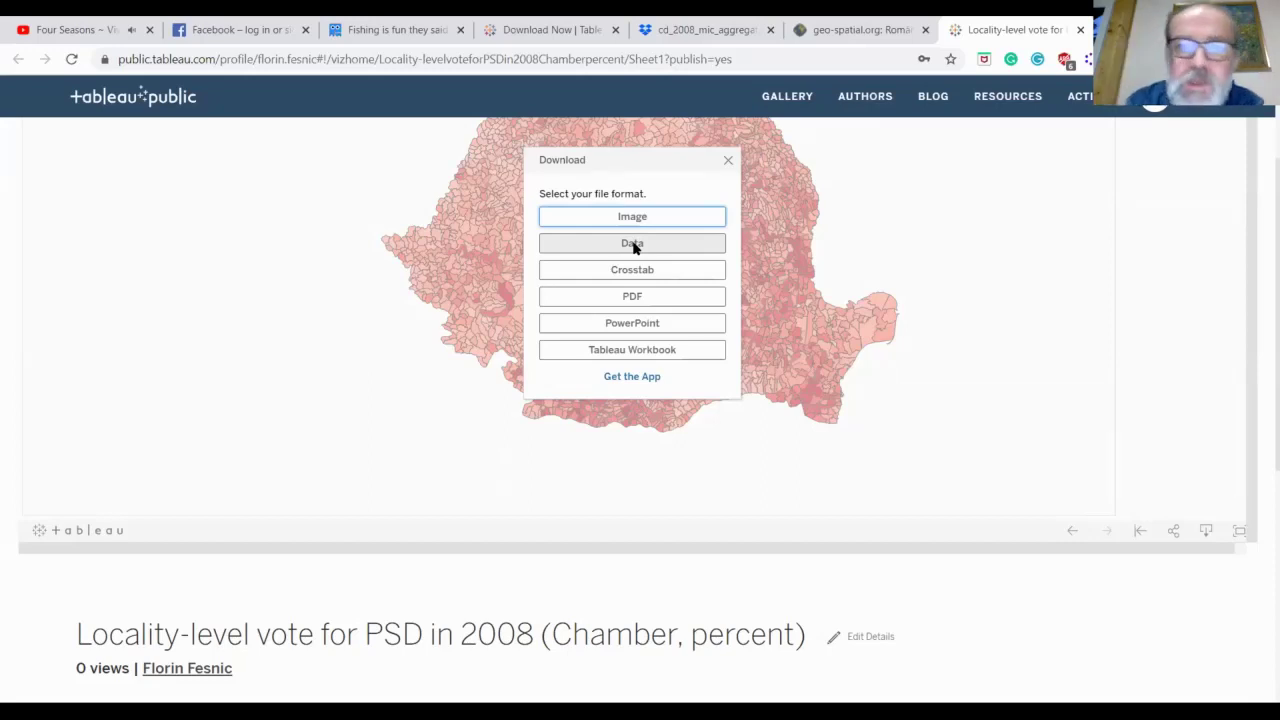
left_click(629, 215)
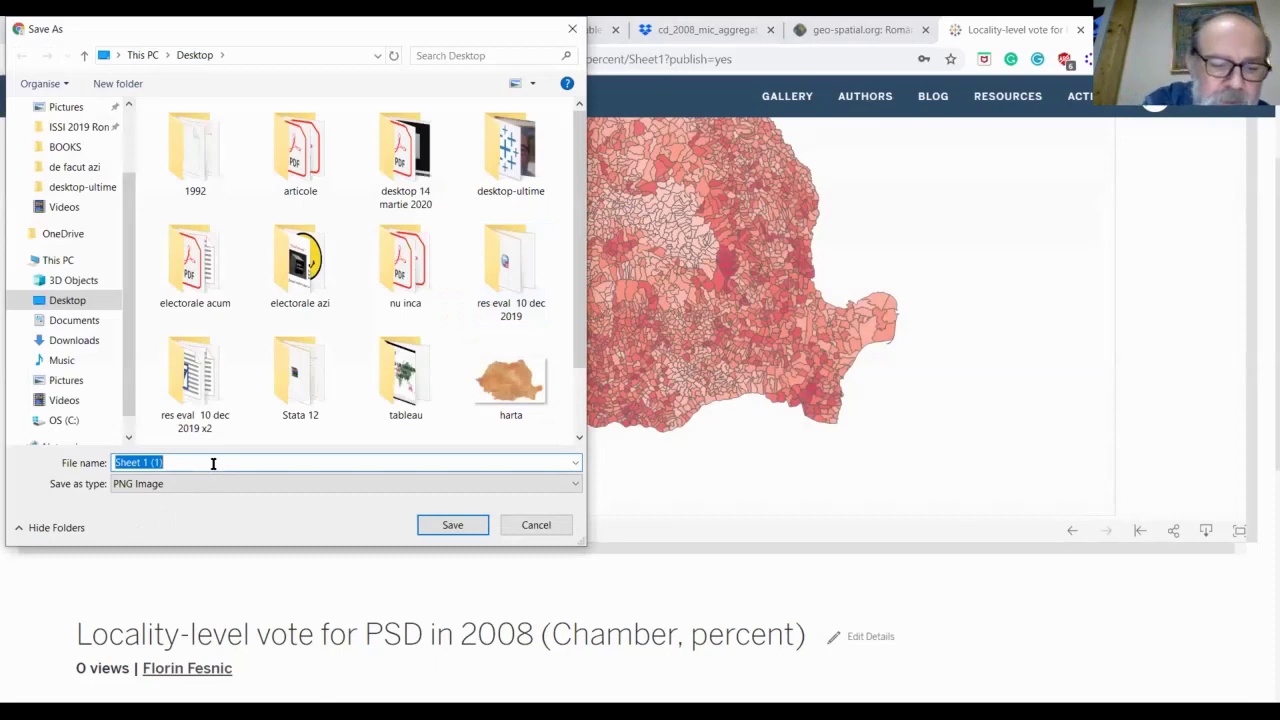
type("PSD 2008")
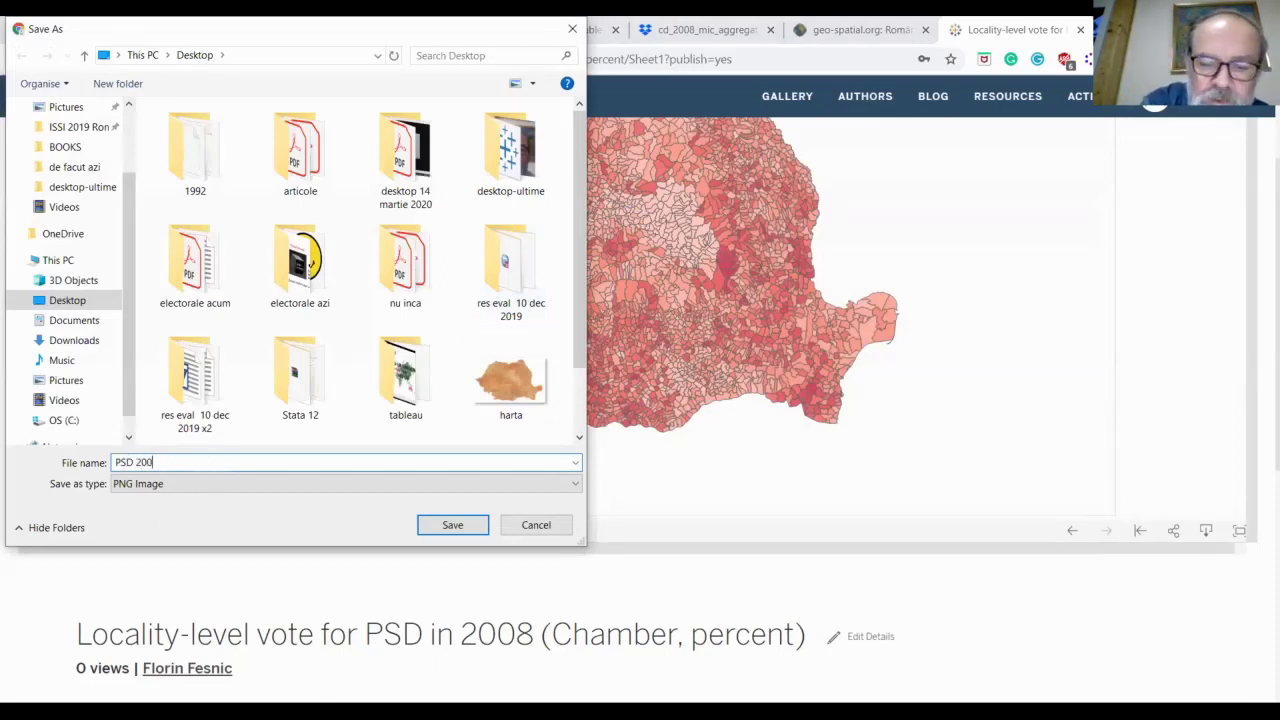
left_click(444, 528)
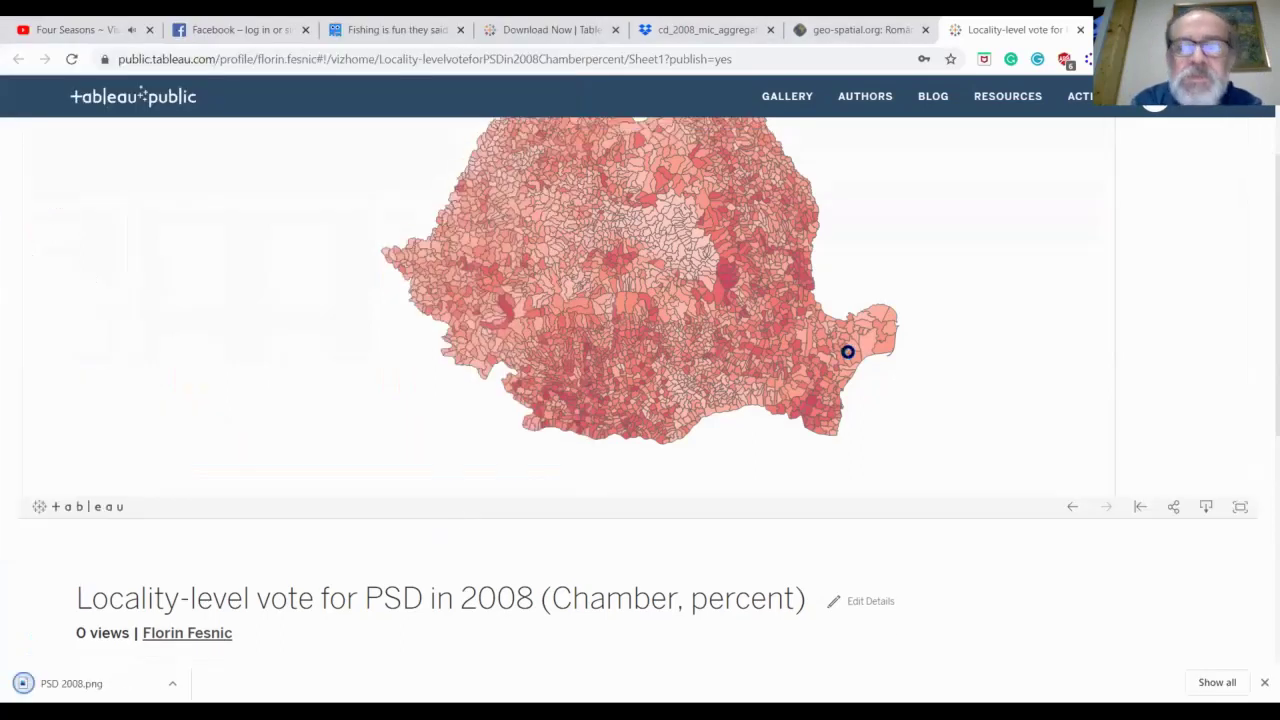
mouse_move(831, 357)
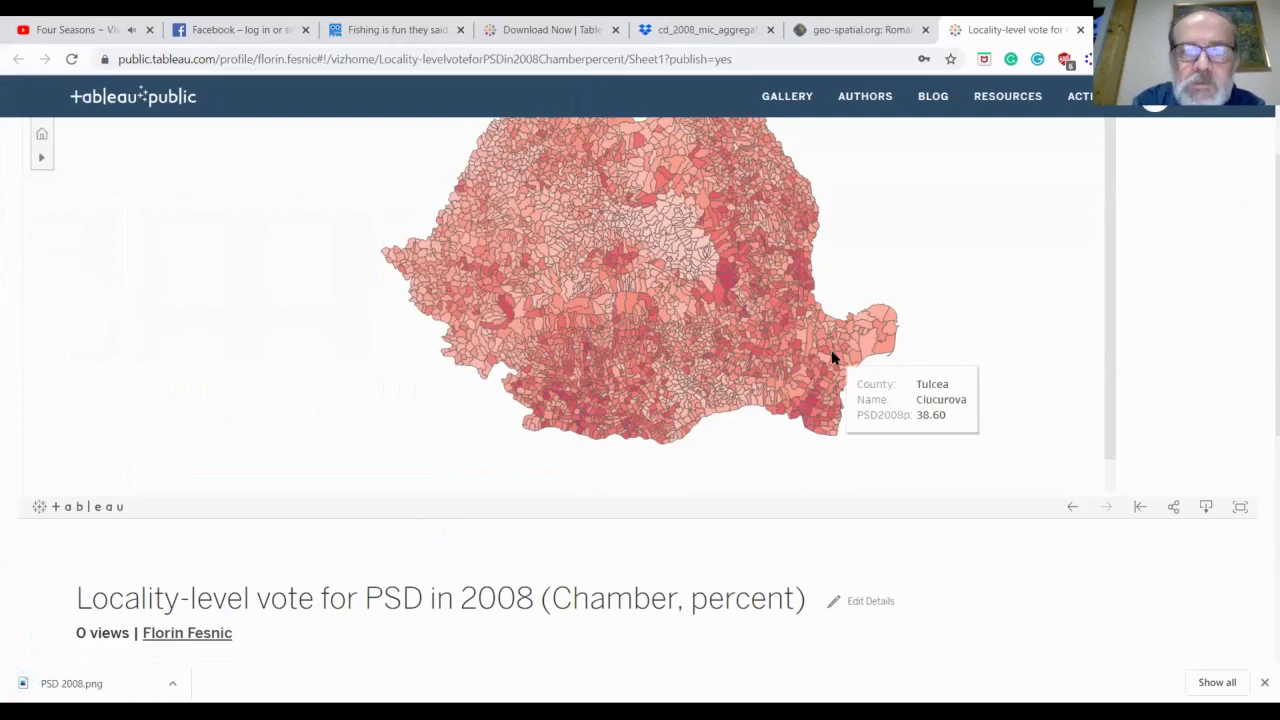